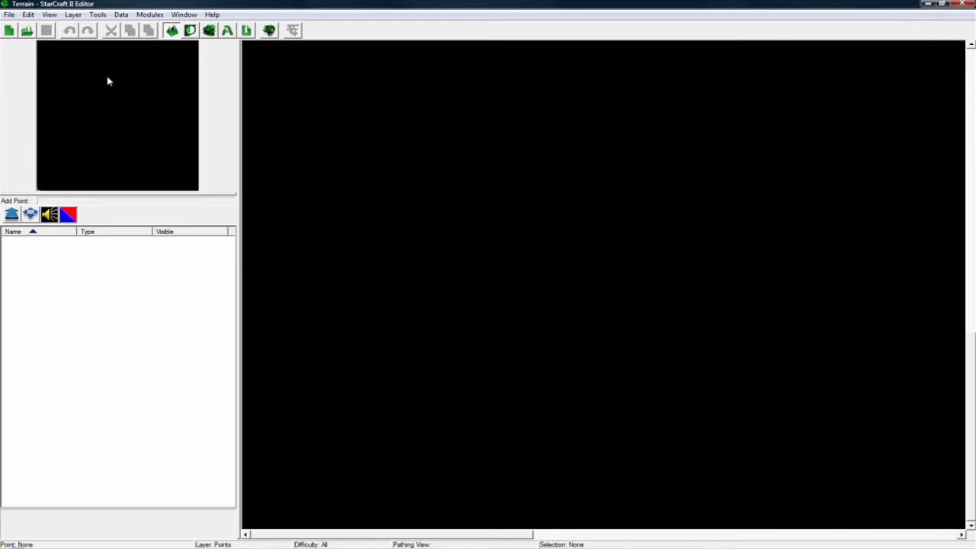
Step: Inspect the Battle.net host address in the editor preferences, then close them without changes
left_click(9, 15)
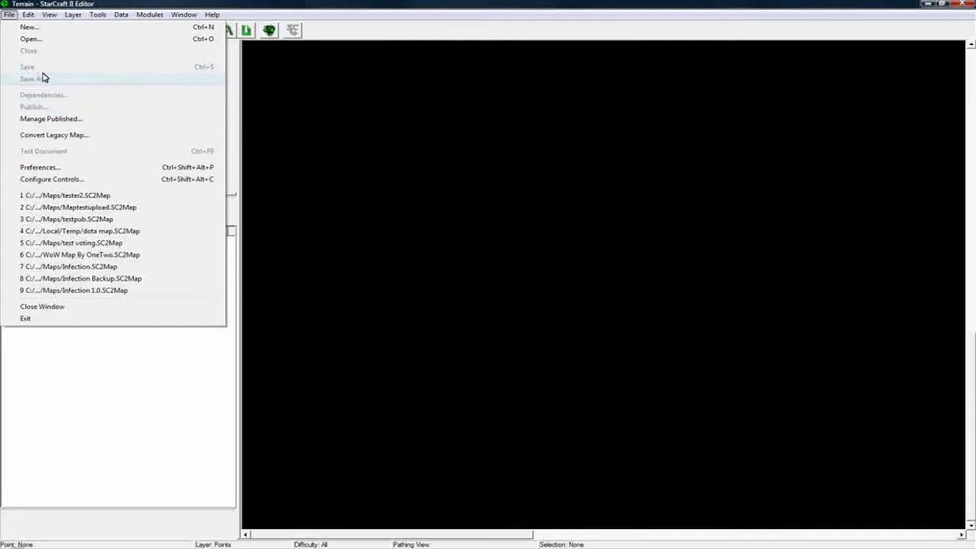
left_click(54, 170)
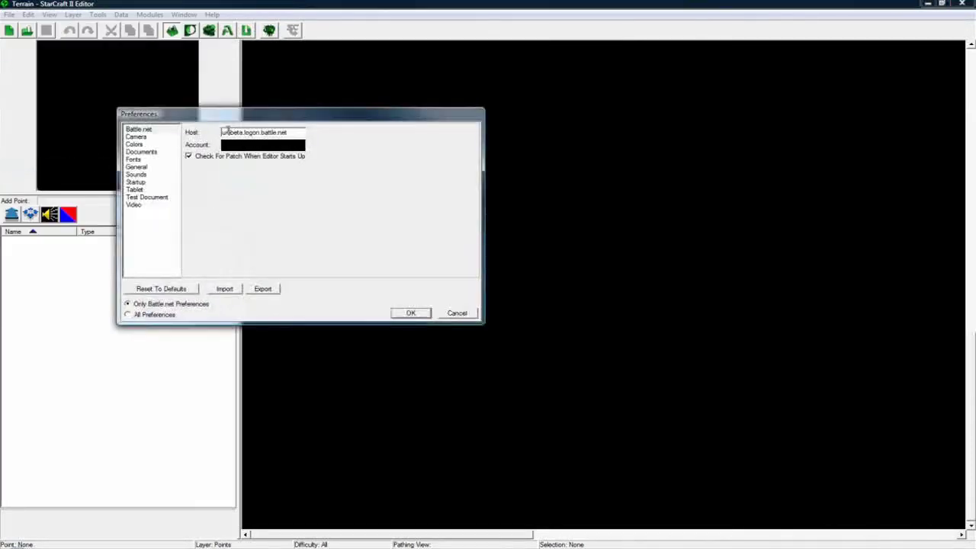
left_click_drag(284, 131, 208, 131)
left_click_drag(279, 132, 204, 133)
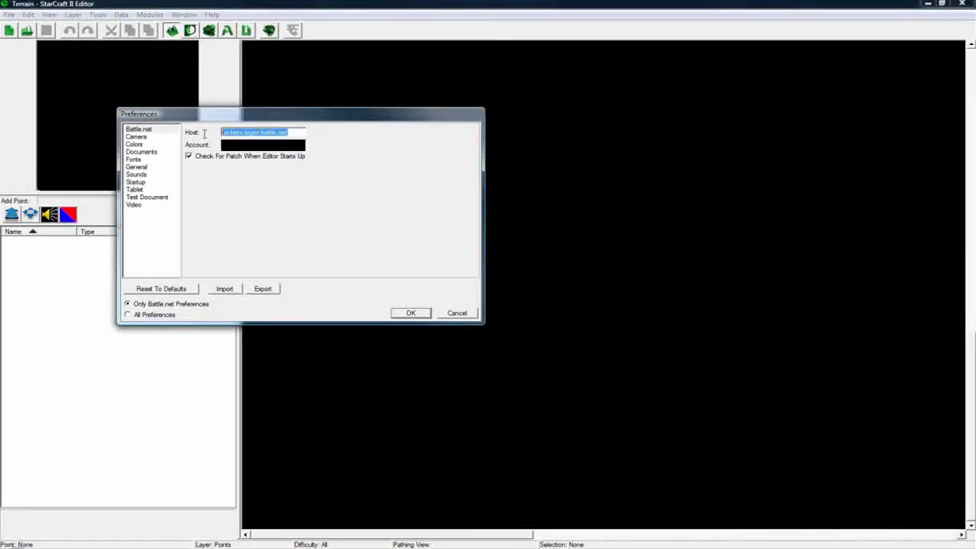
left_click(227, 132)
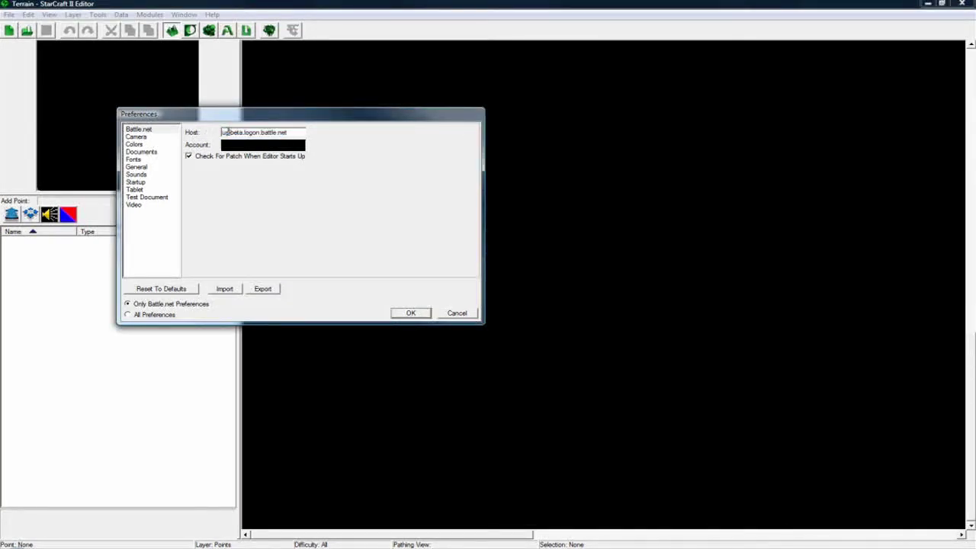
left_click_drag(222, 132, 295, 132)
left_click(252, 128)
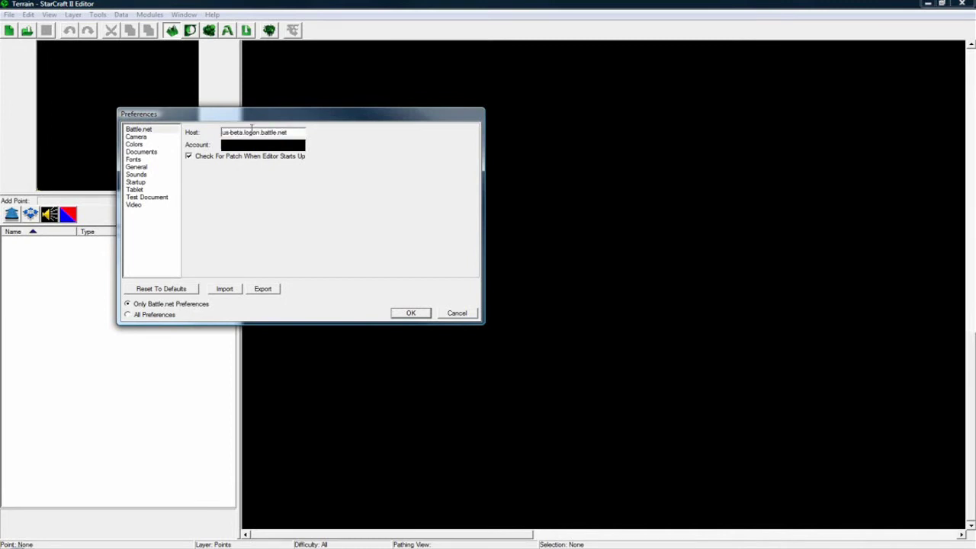
left_click(457, 314)
Step: Create a new 104x104 Melee (Liberty) map with the Bel'Shir (Jungle) texture set
left_click(9, 15)
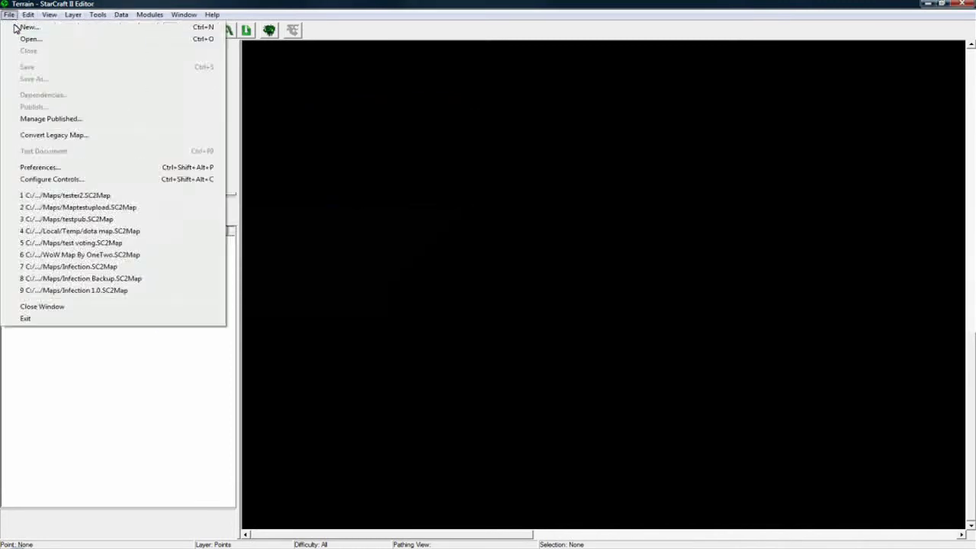
left_click(31, 24)
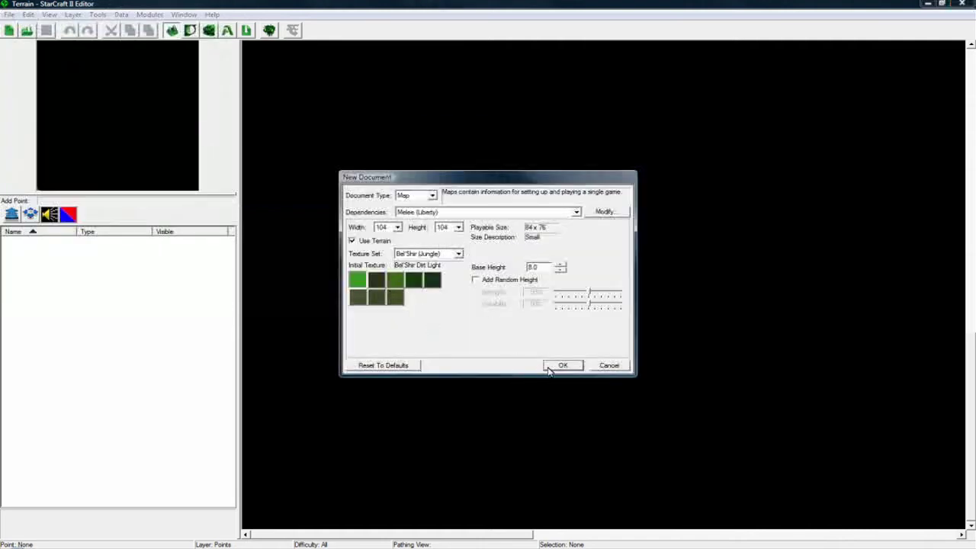
left_click(557, 366)
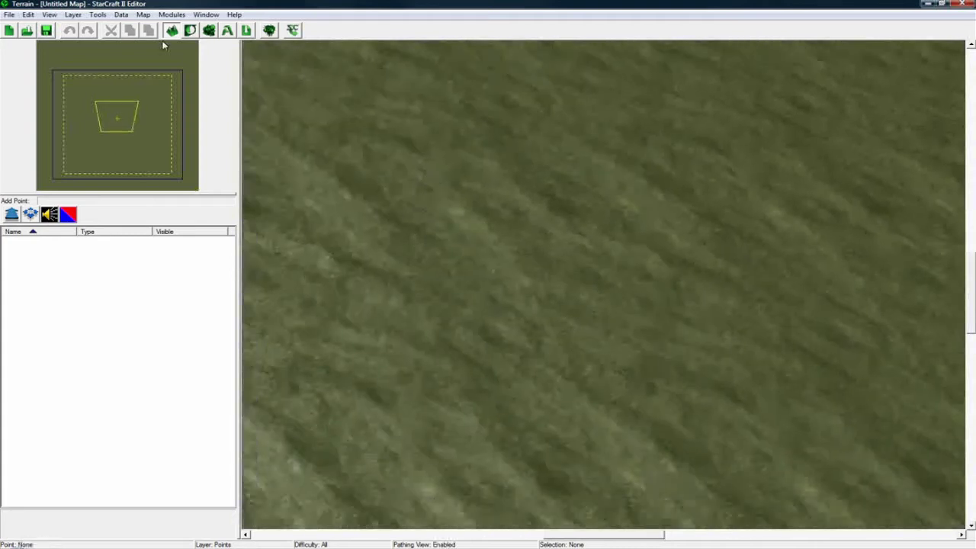
Step: Set the map name to 'test upload map' in Map Info
left_click(144, 15)
left_click(171, 27)
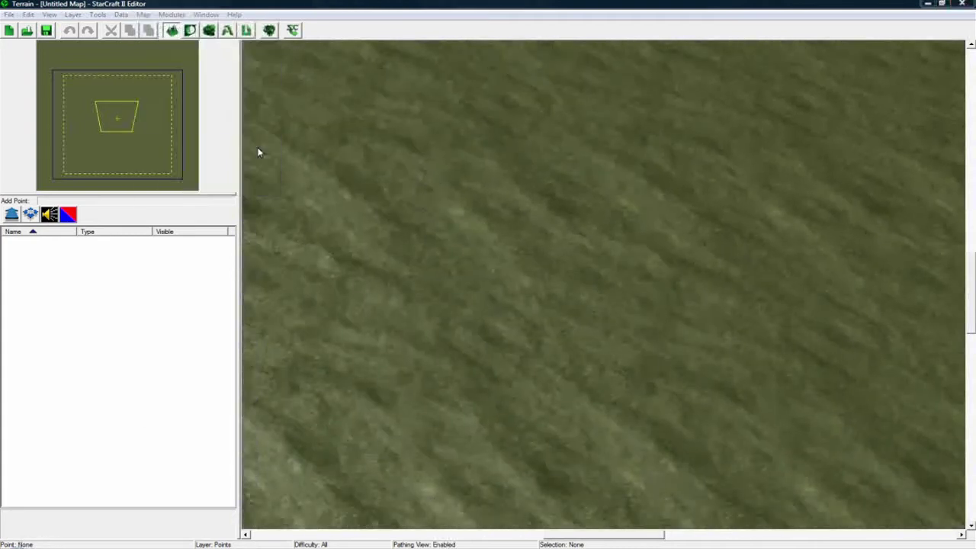
type("test us")
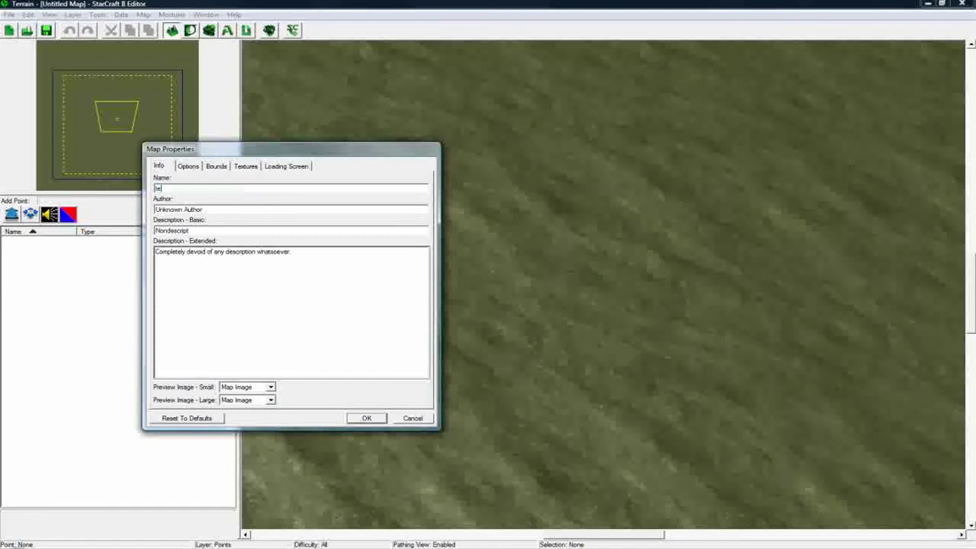
key("Return")
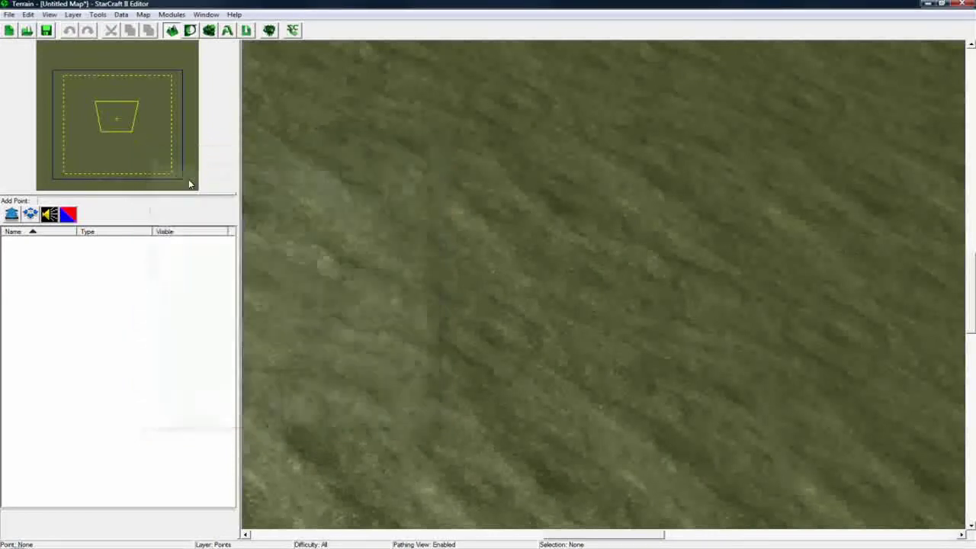
Step: Save the map as 'test upload map' in Maps and confirm the name in Map Info
left_click(143, 15)
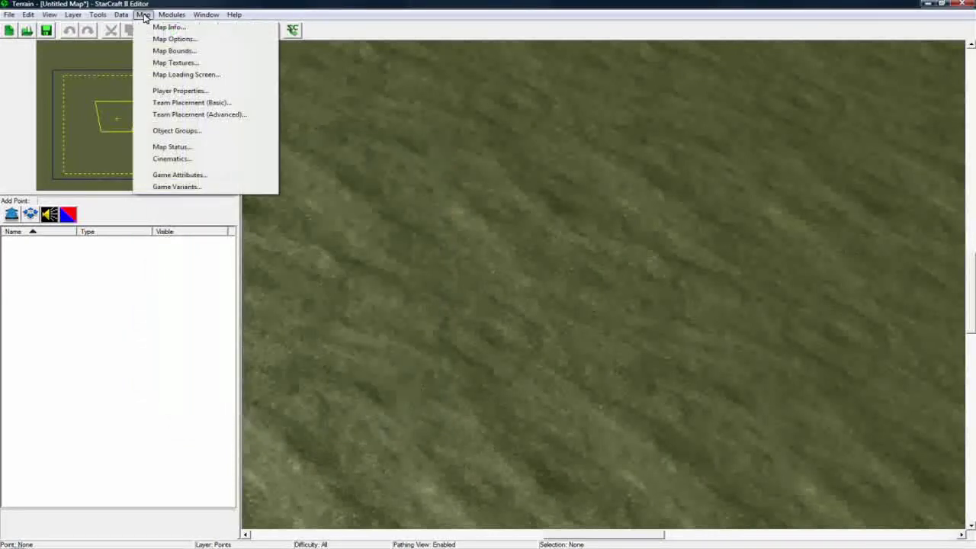
mouse_move(10, 14)
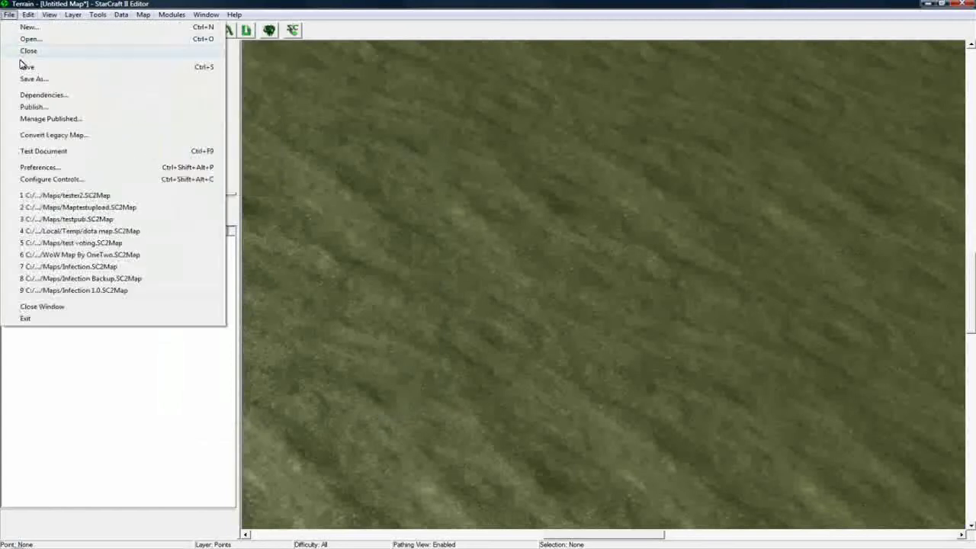
left_click(31, 79)
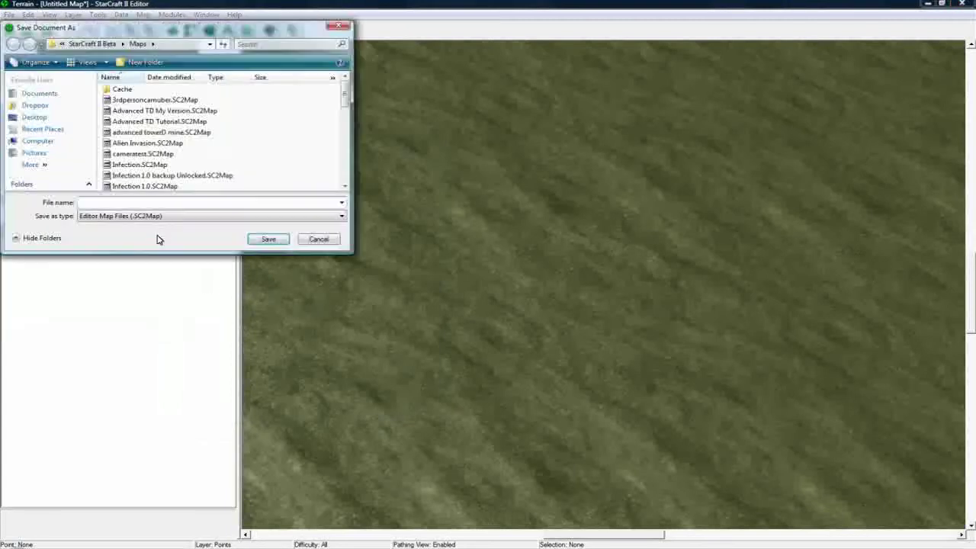
type("test upload map")
key("Return")
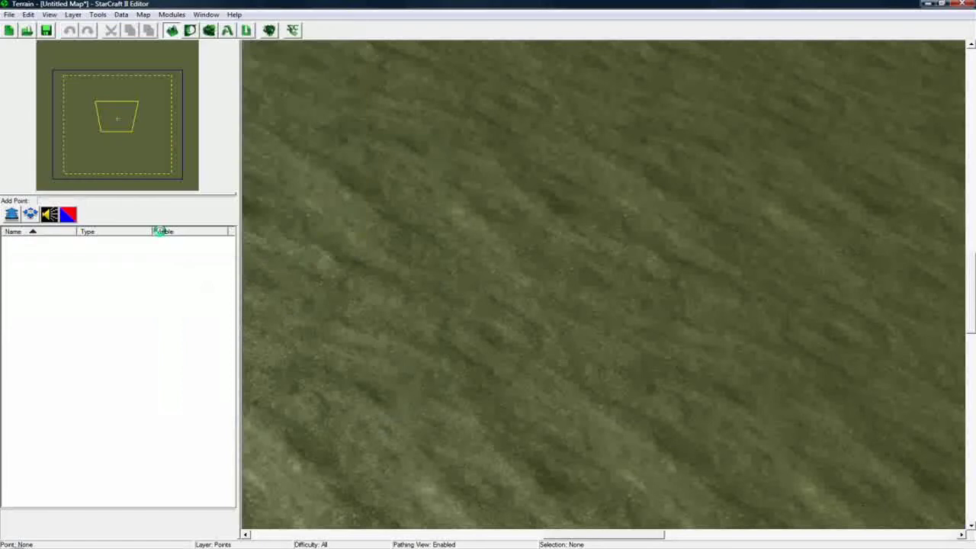
left_click(143, 14)
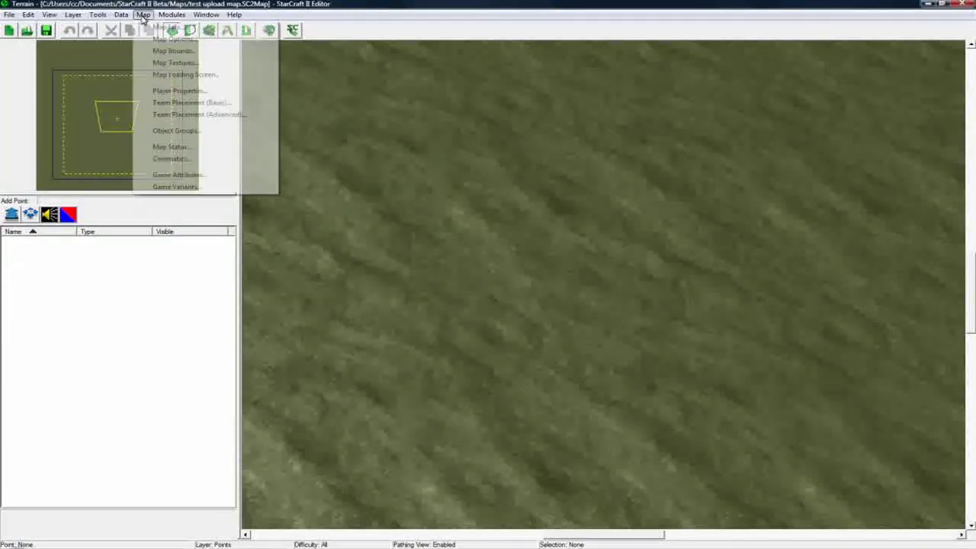
left_click(151, 28)
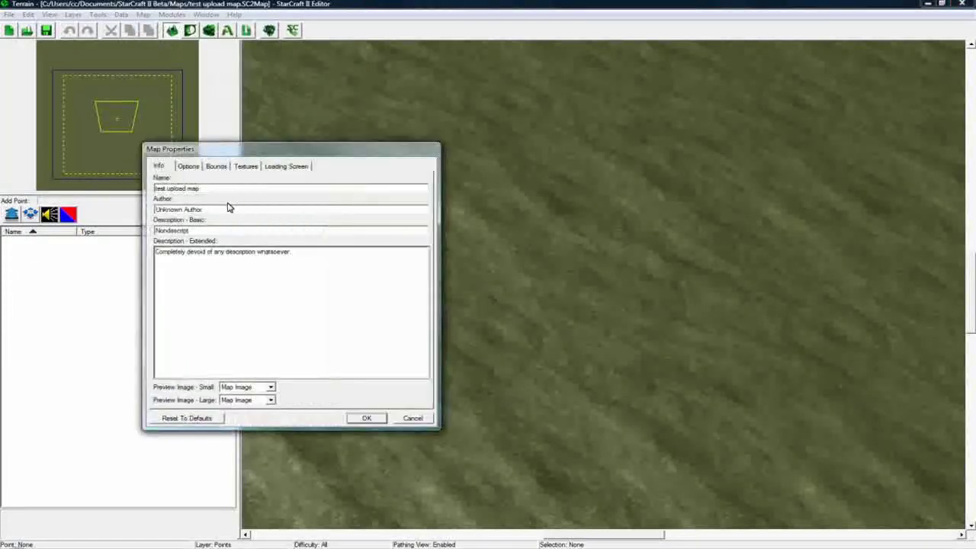
left_click(415, 421)
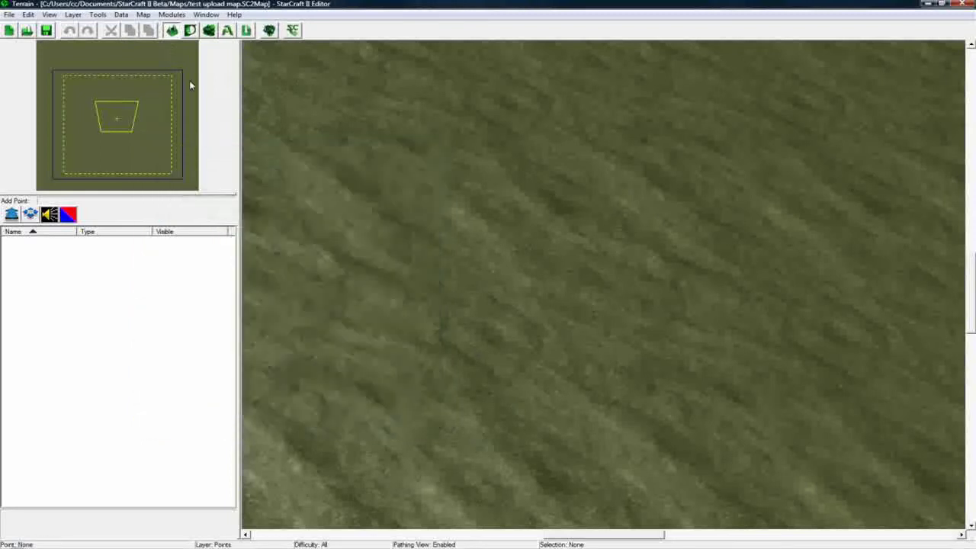
Step: Set Player 2's control to User in Player Properties and apply
left_click(146, 15)
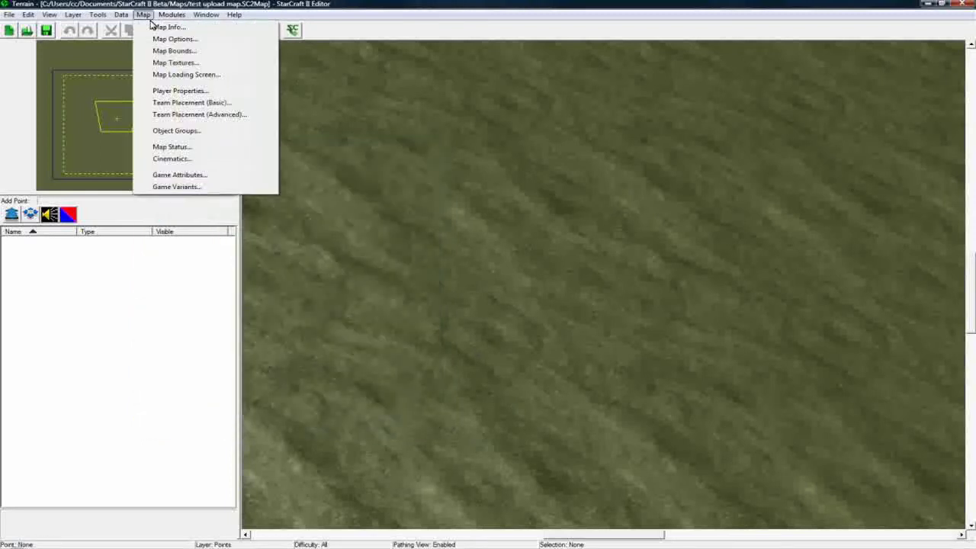
left_click(176, 90)
left_click(323, 199)
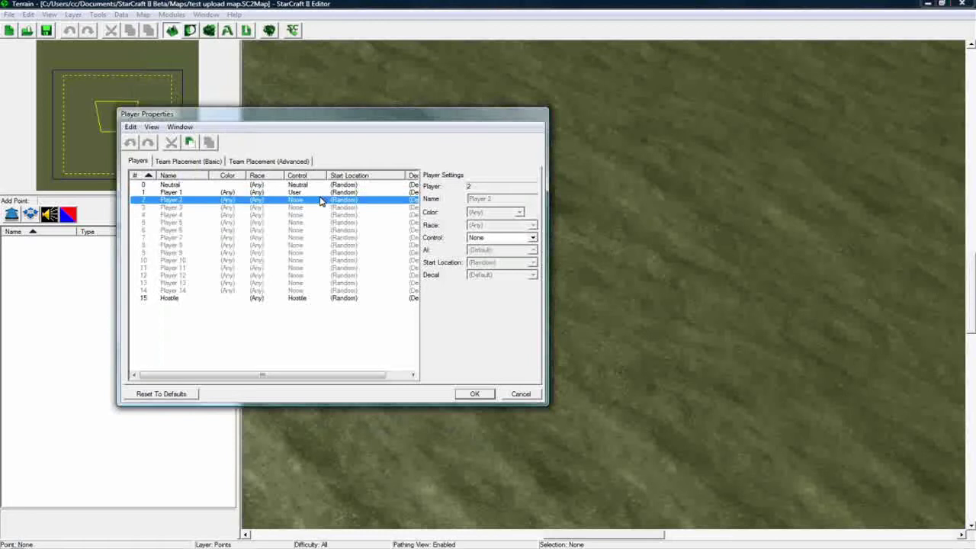
left_click(474, 238)
left_click(481, 276)
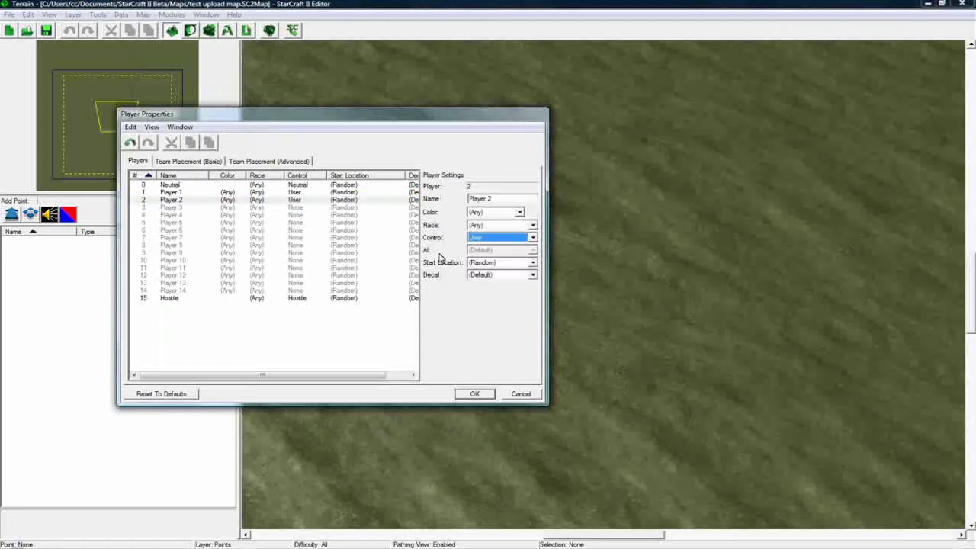
left_click(321, 201)
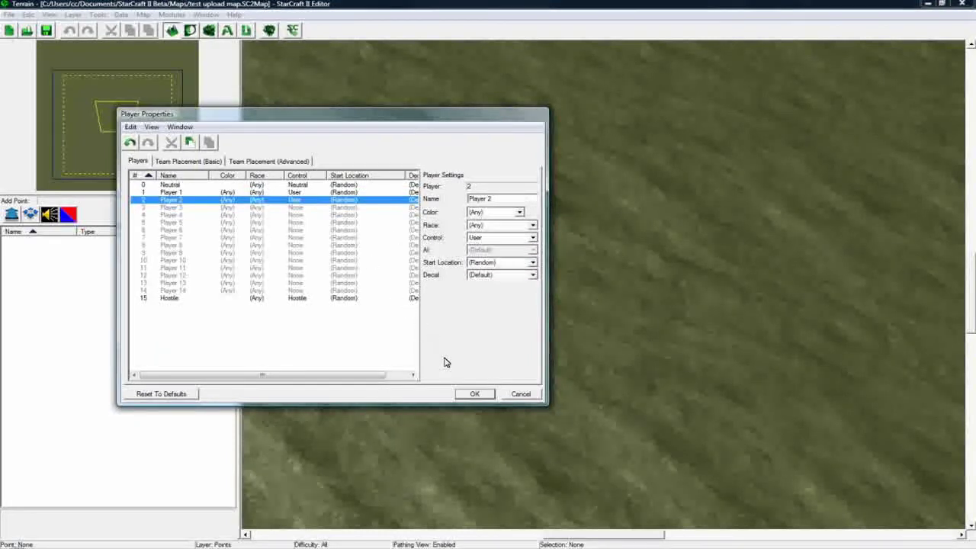
left_click(473, 393)
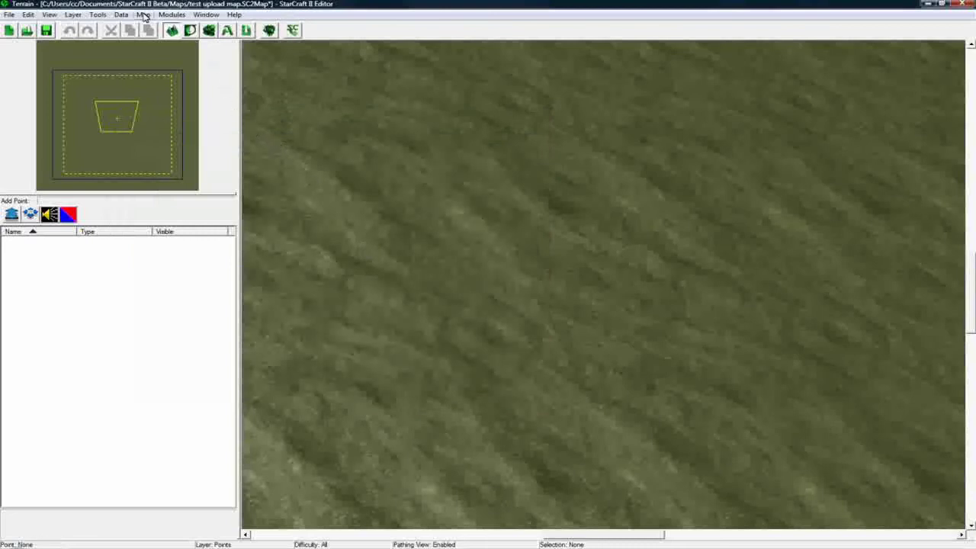
Step: Open the Triggers editor
left_click(143, 15)
left_click(149, 17)
left_click(190, 31)
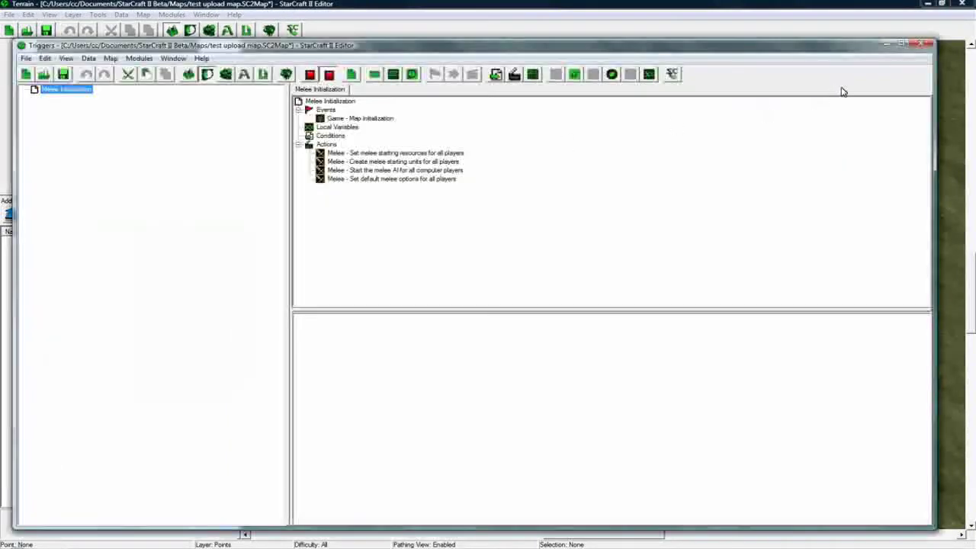
left_click(921, 44)
left_click(143, 15)
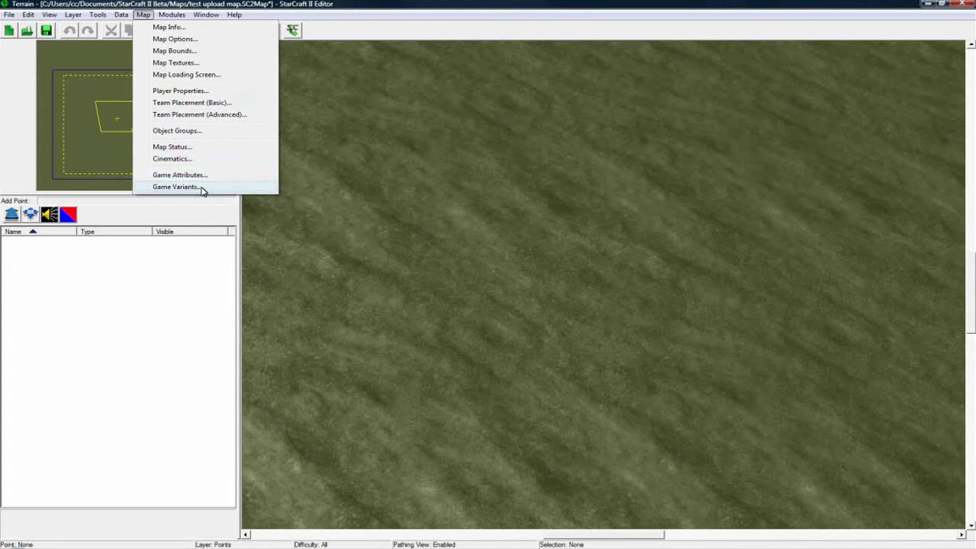
Step: Add a game variant with category and mode Other and maximum team size 12
left_click(177, 187)
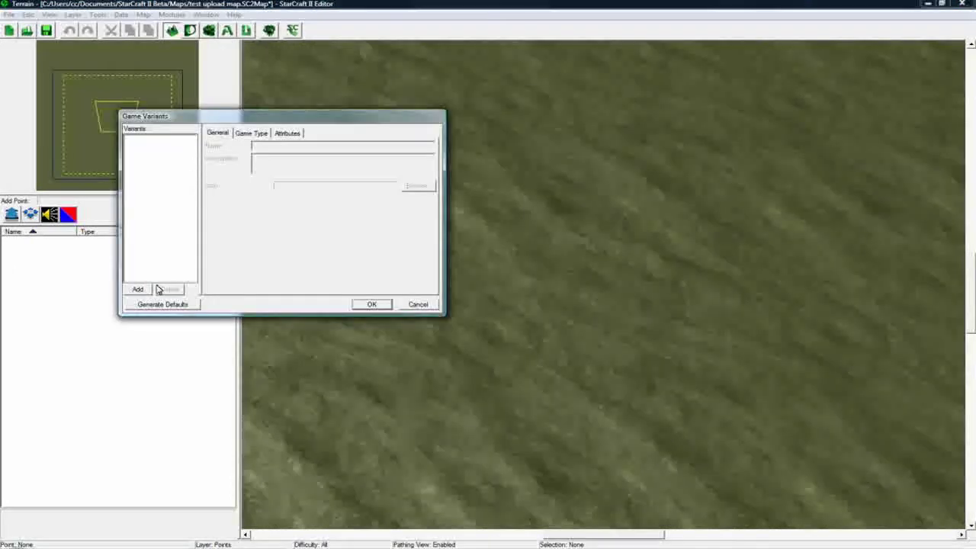
left_click(146, 290)
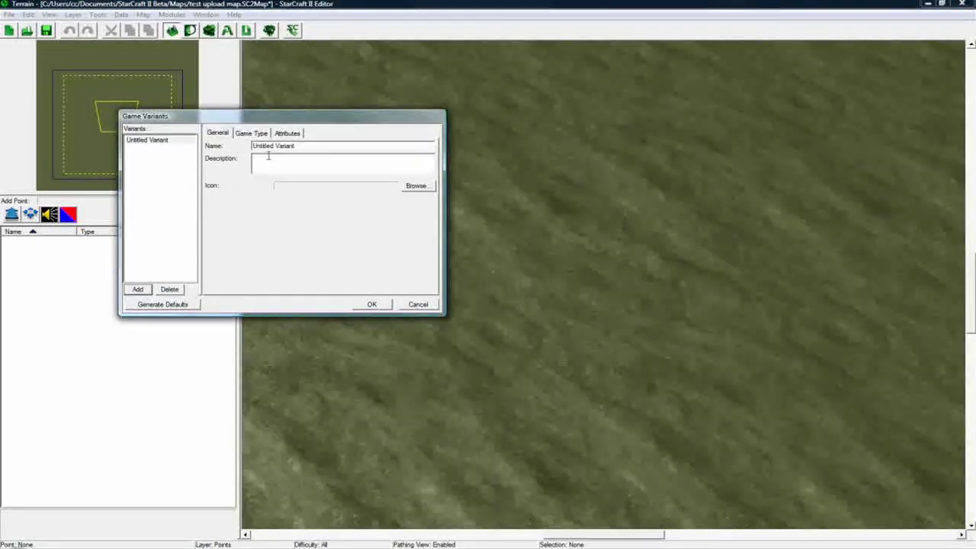
left_click(252, 134)
left_click(271, 146)
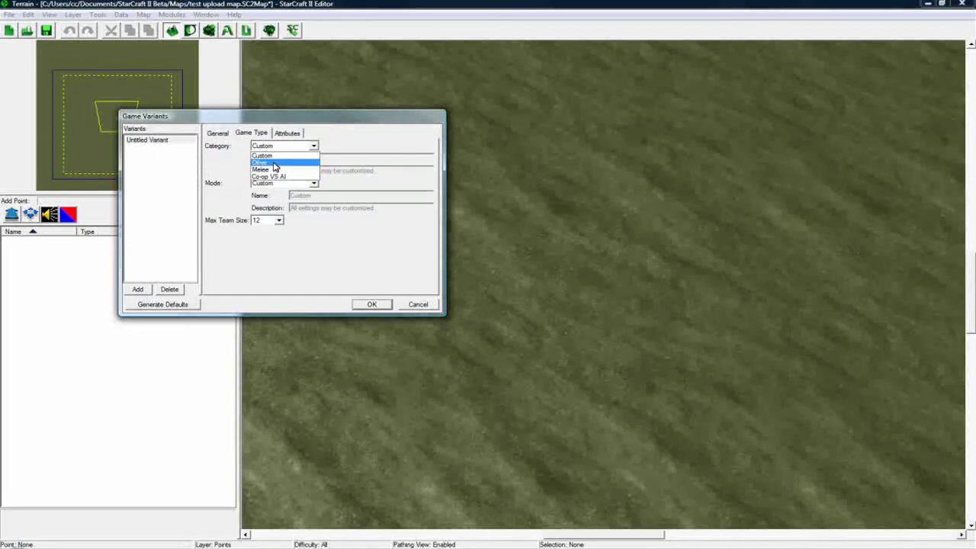
left_click(273, 188)
left_click(272, 195)
left_click(275, 221)
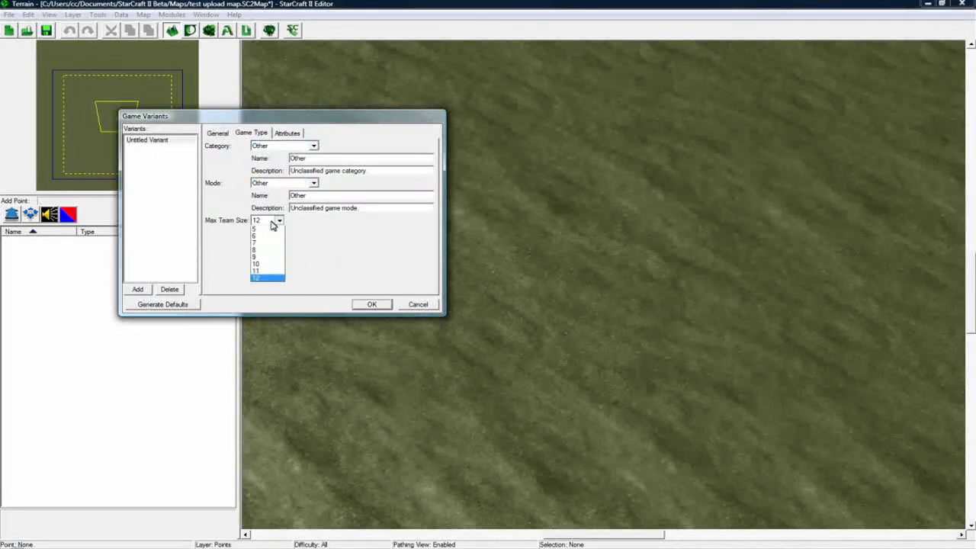
left_click(272, 221)
left_click(287, 134)
left_click(251, 132)
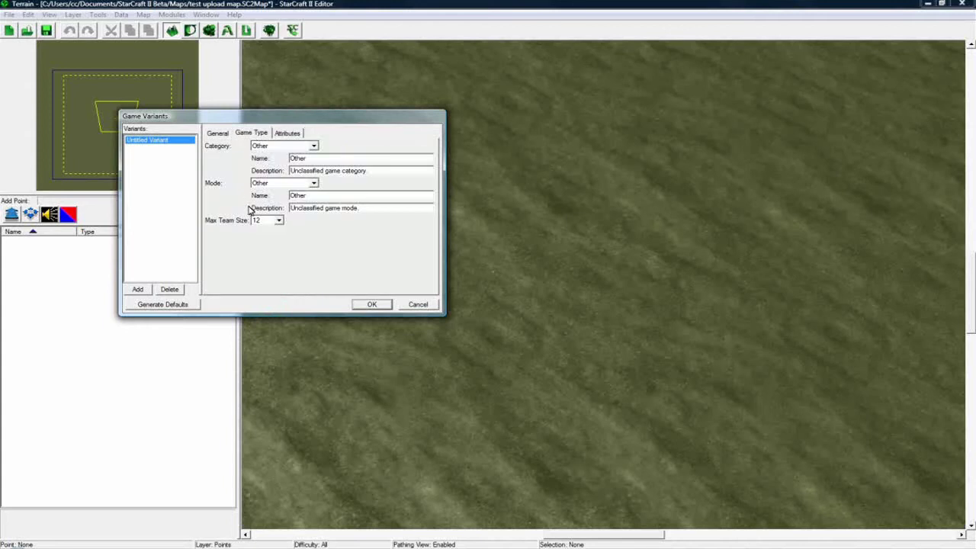
left_click(267, 221)
left_click(265, 222)
Step: Set the variant's Game Speed attribute to Faster for All Players
left_click(285, 134)
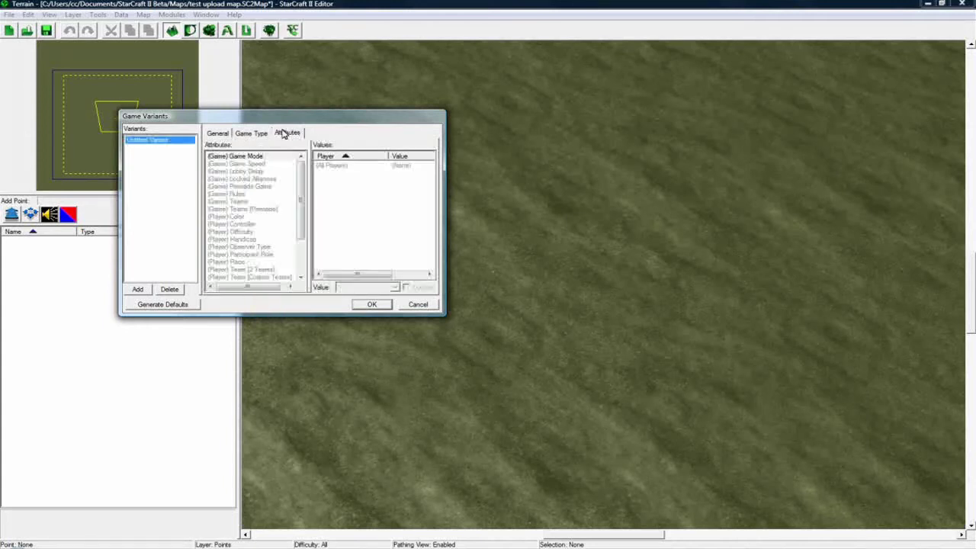
left_click(260, 164)
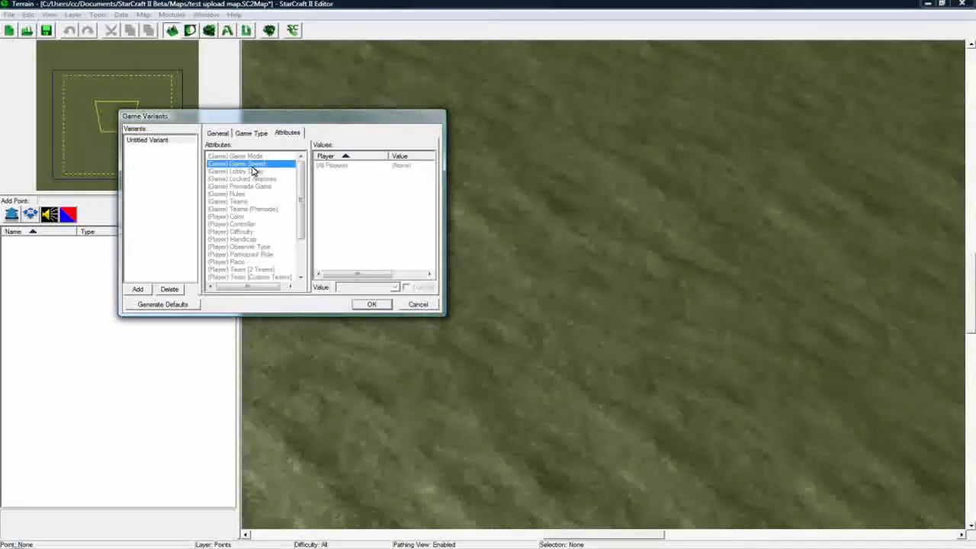
left_click(340, 166)
left_click(364, 288)
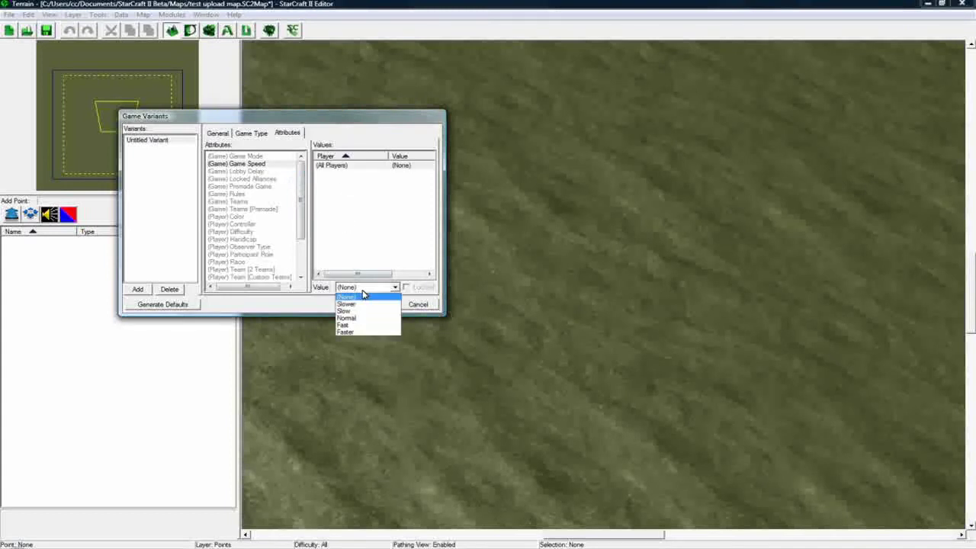
left_click(366, 335)
left_click(236, 179)
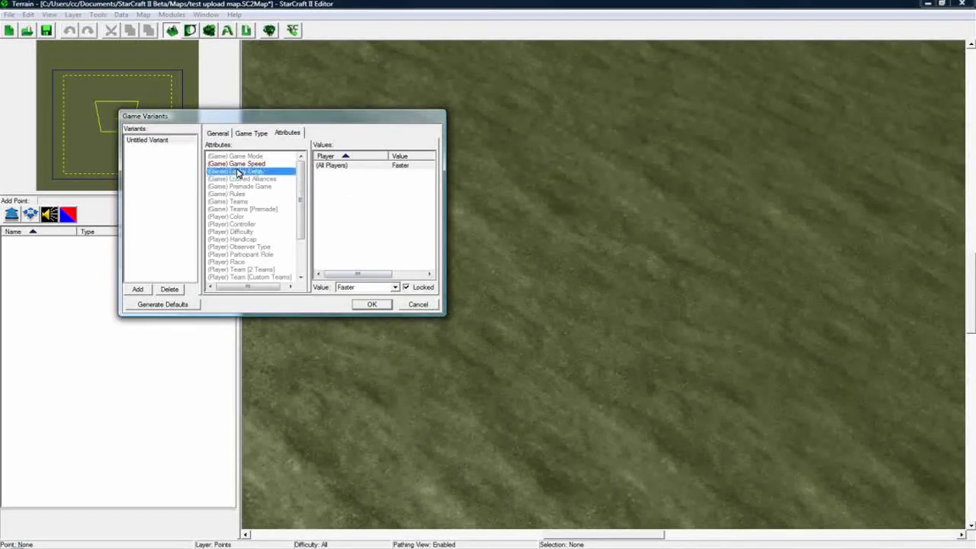
left_click(270, 164)
left_click(383, 287)
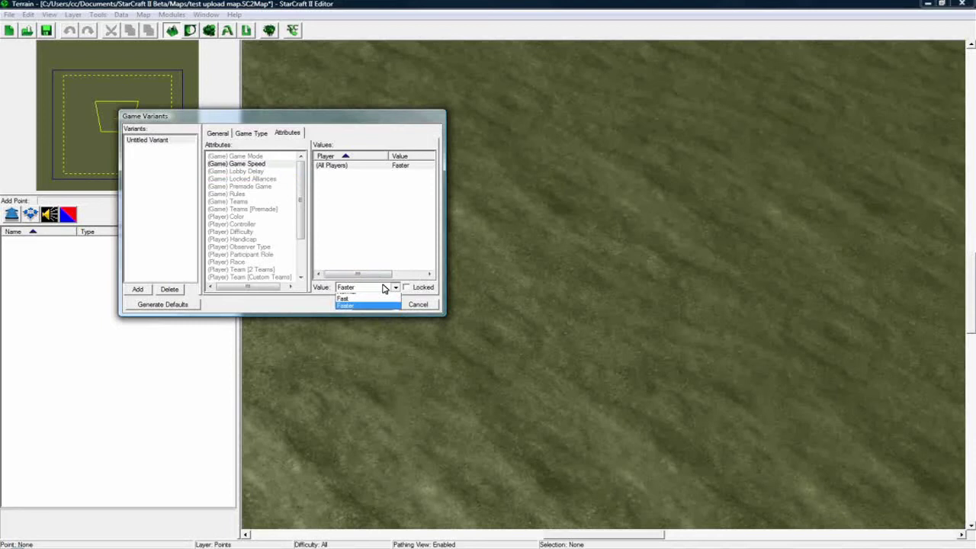
left_click(382, 301)
Step: Delete the Untitled Variant, generate defaults, review Melee 1v1 [Default], and apply with OK
left_click(218, 134)
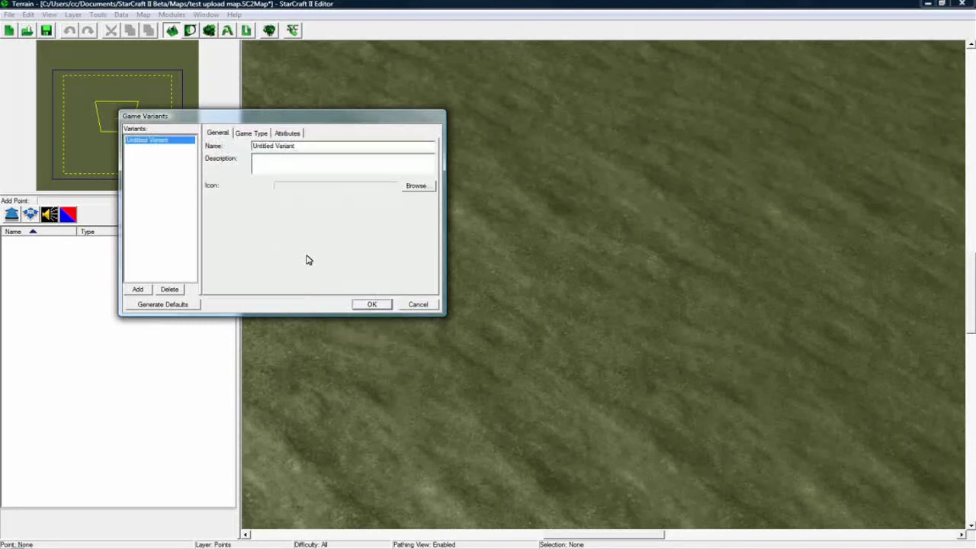
left_click(174, 290)
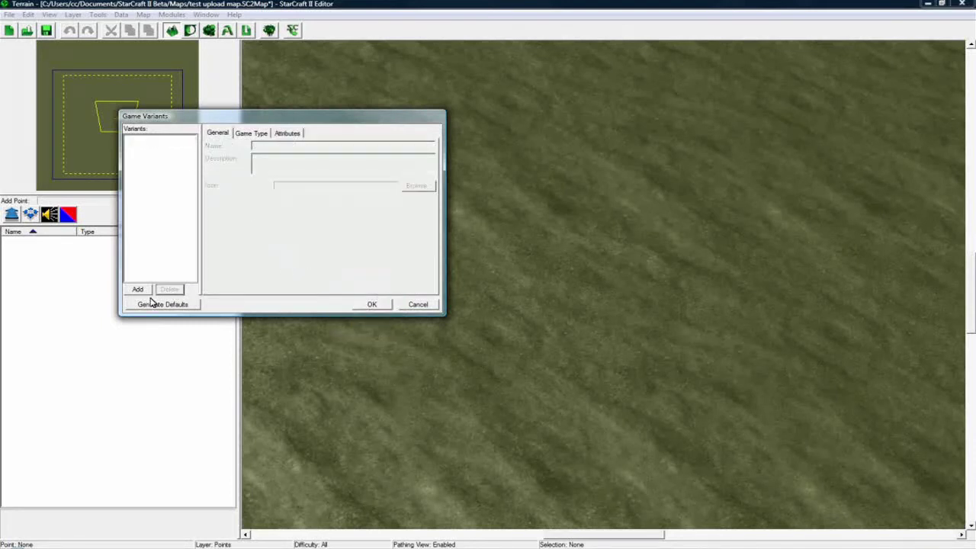
left_click(180, 307)
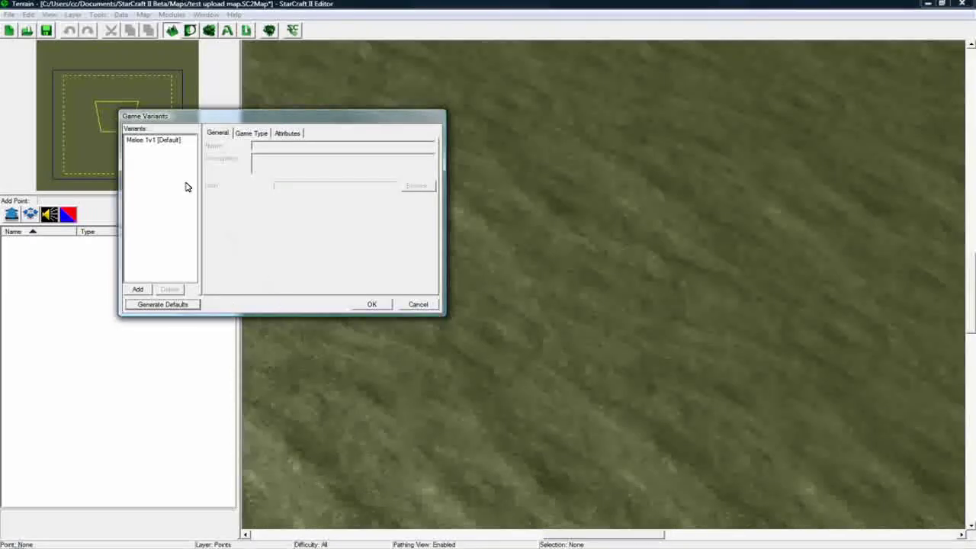
left_click(183, 142)
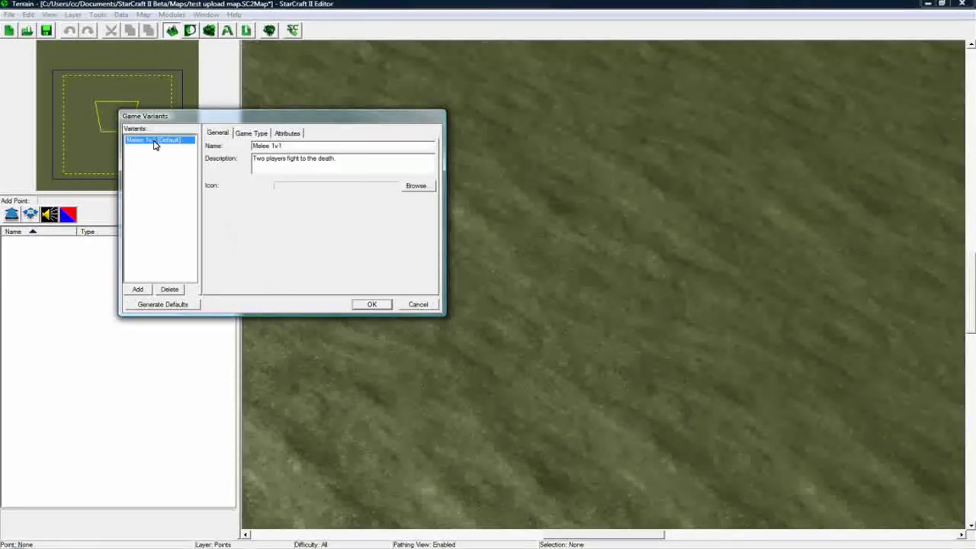
left_click(258, 134)
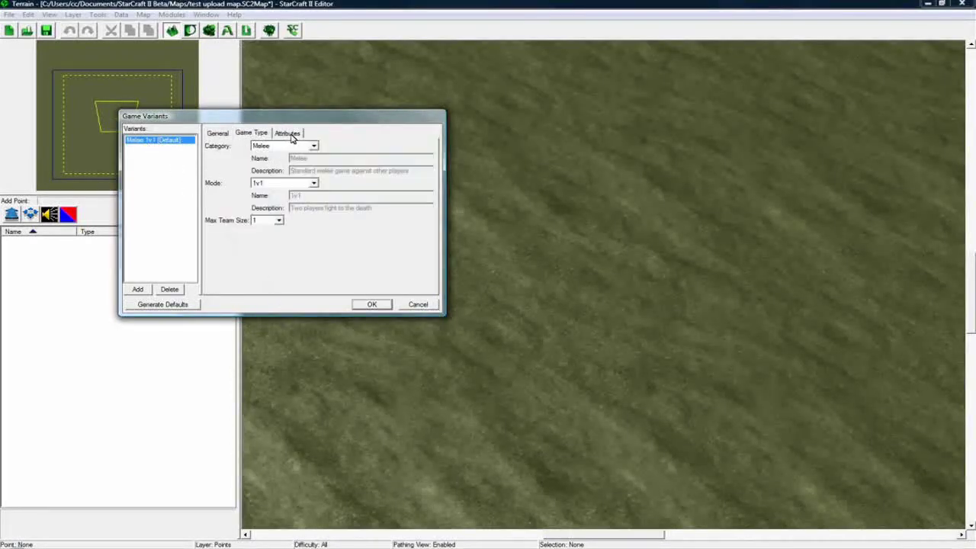
left_click(289, 134)
left_click(218, 133)
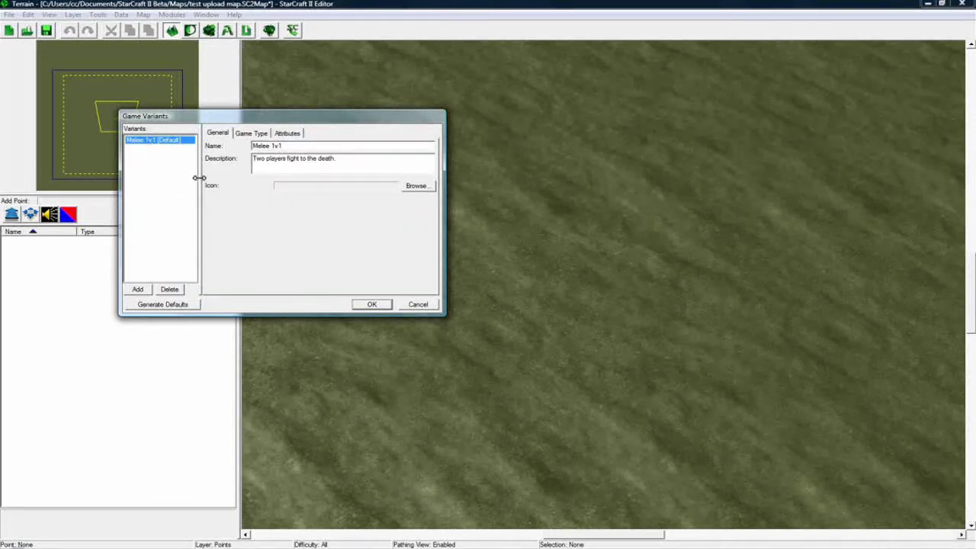
left_click(386, 305)
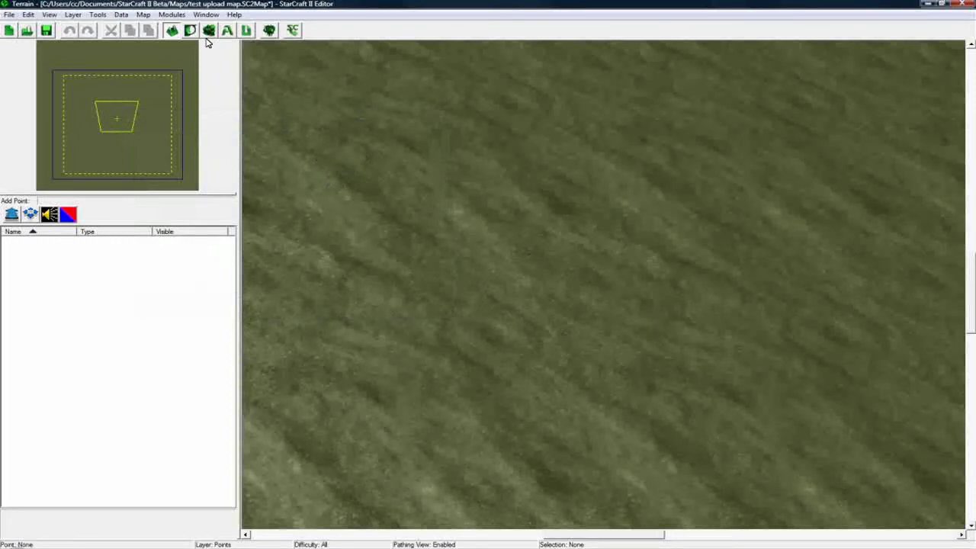
Step: Bring up the File menu to reach the Publish command
left_click(10, 15)
left_click(10, 15)
left_click(10, 16)
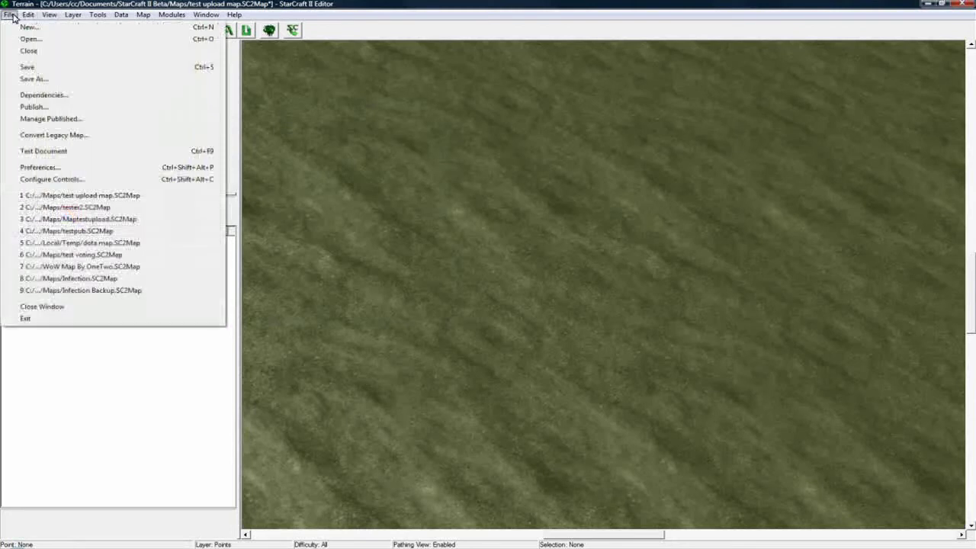
mouse_move(98, 15)
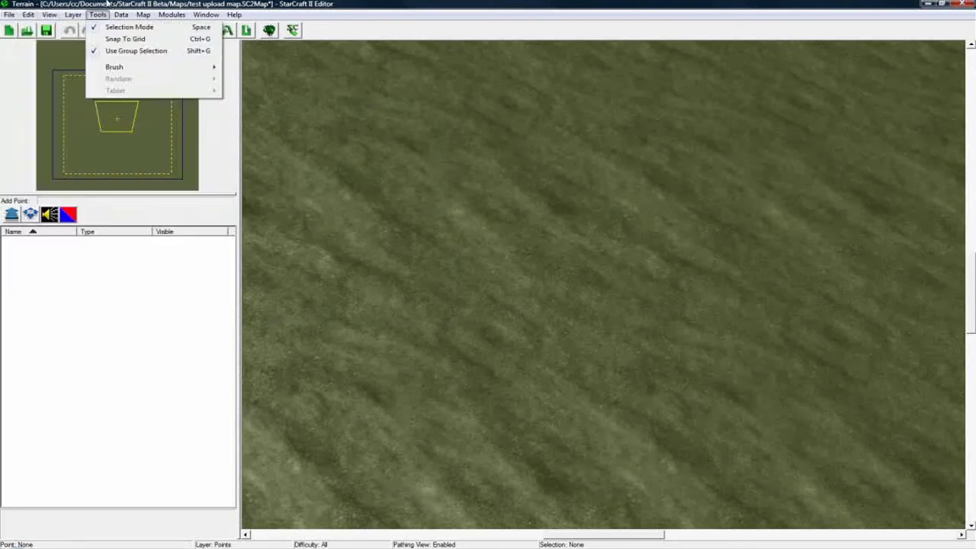
mouse_move(10, 16)
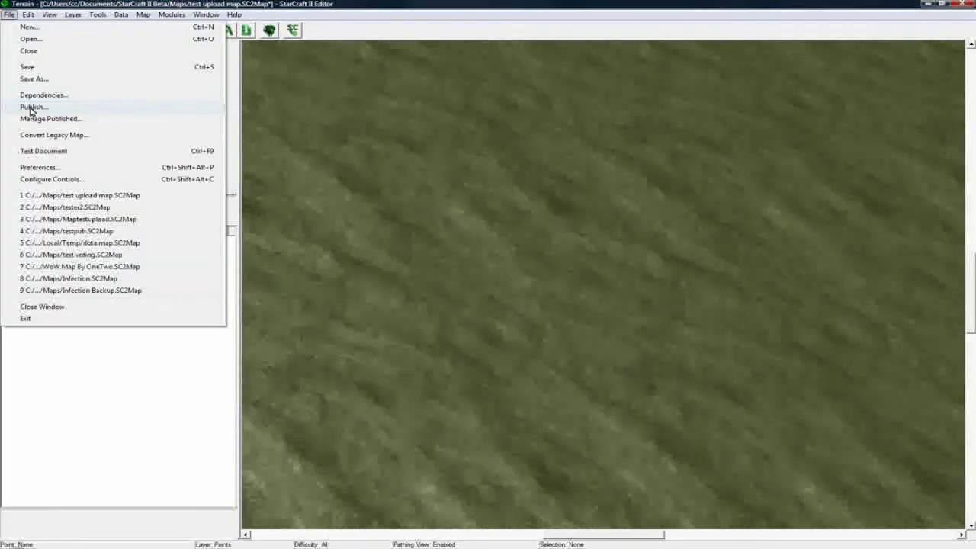
left_click(32, 107)
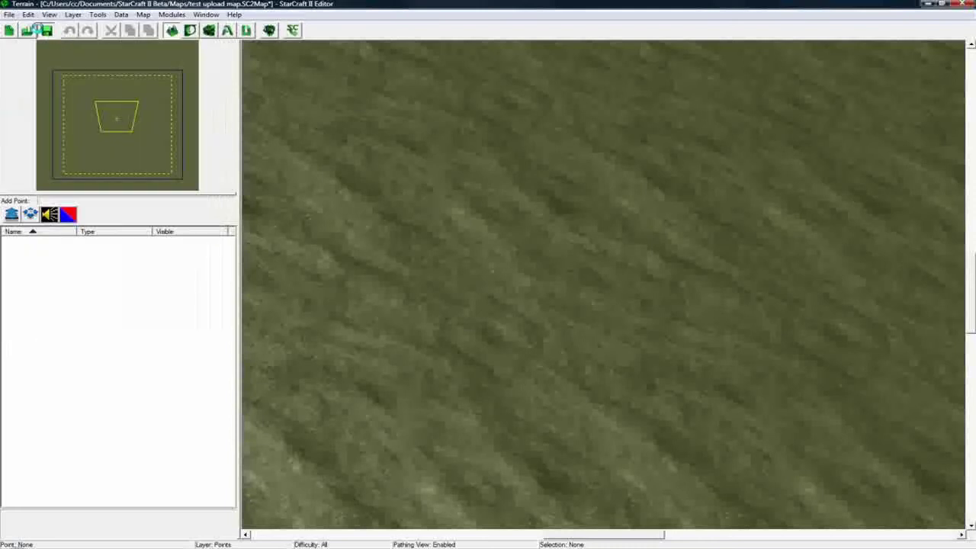
left_click(9, 14)
Step: Open Publish and log in to Battle.net with the account password and character
left_click(36, 107)
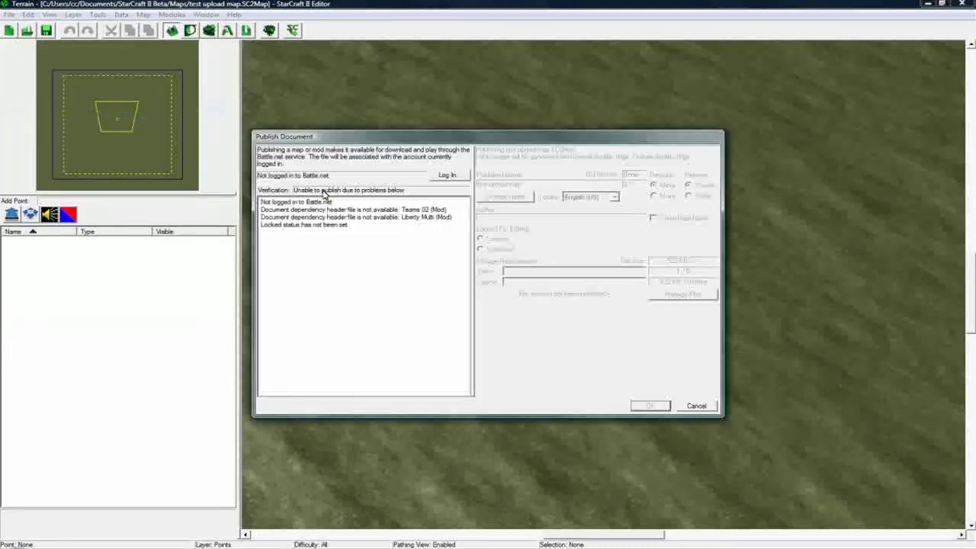
left_click(442, 178)
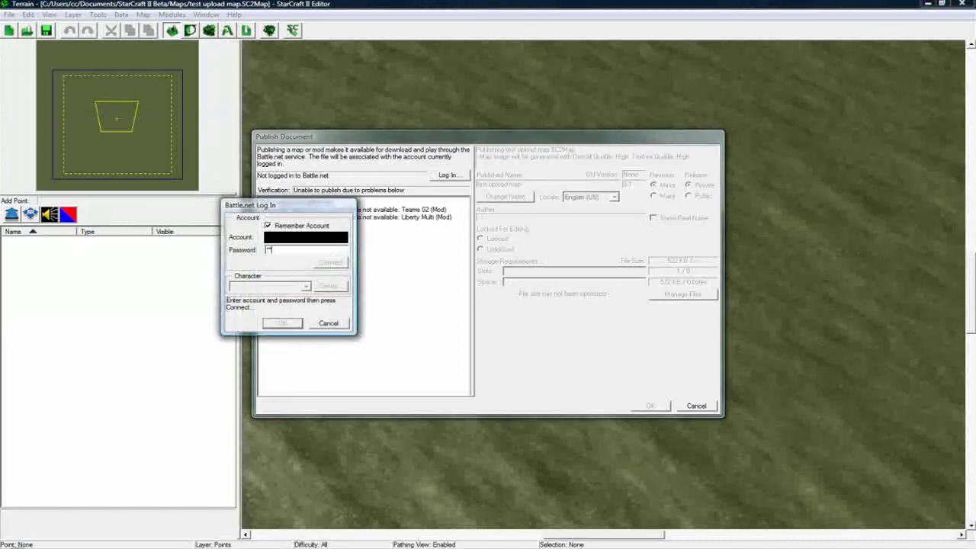
key("ctrl+v")
left_click(331, 263)
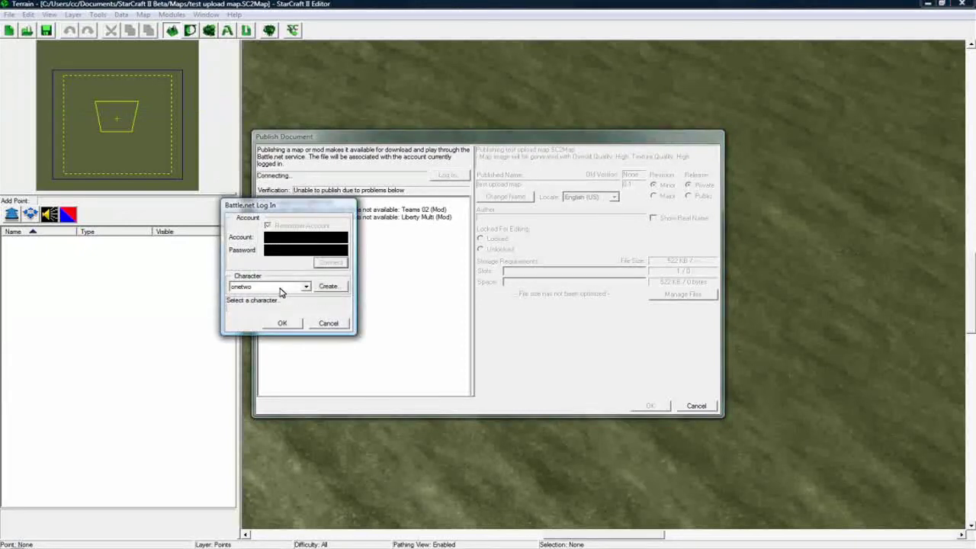
left_click(281, 324)
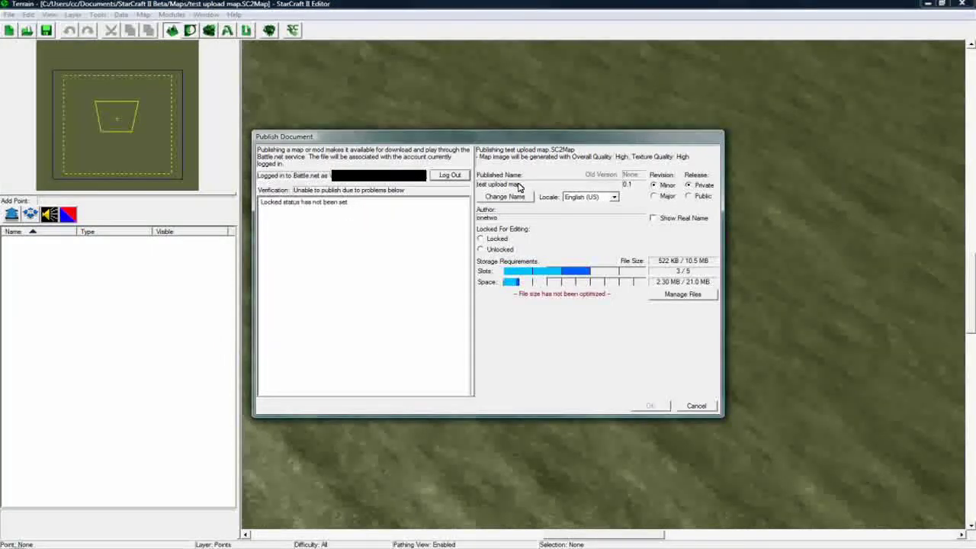
Step: Set revision Major, release Public, Unlocked for editing, keeping the published name unchanged
left_click(653, 197)
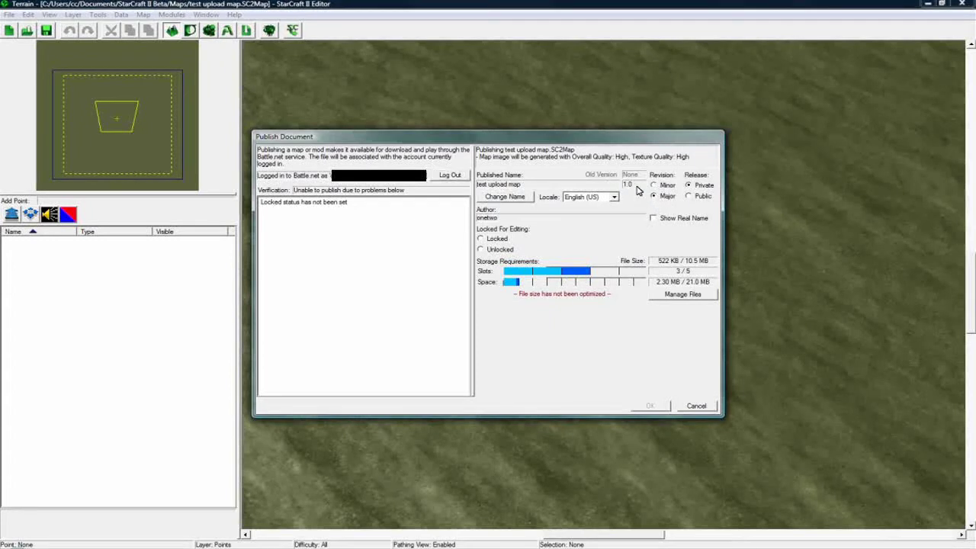
left_click(689, 197)
left_click(502, 253)
left_click(542, 325)
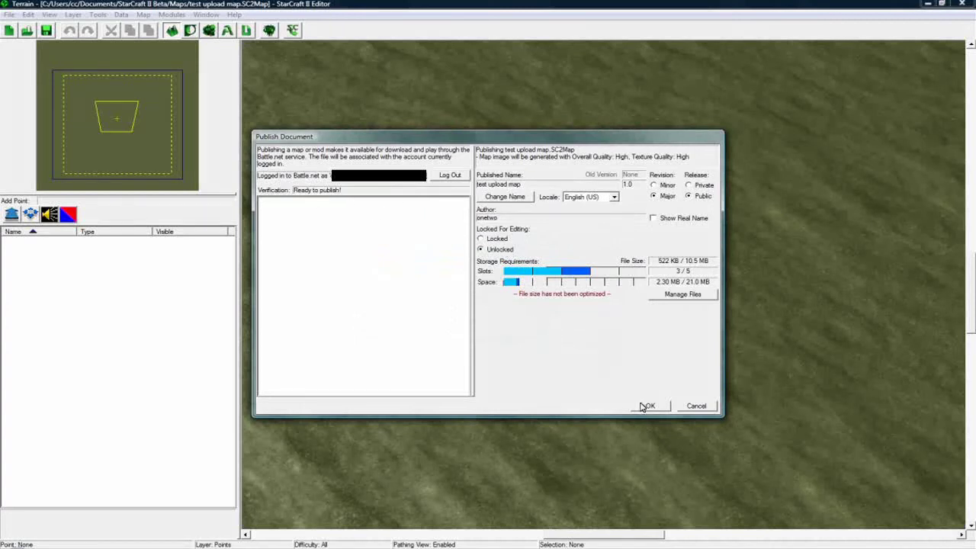
left_click(505, 197)
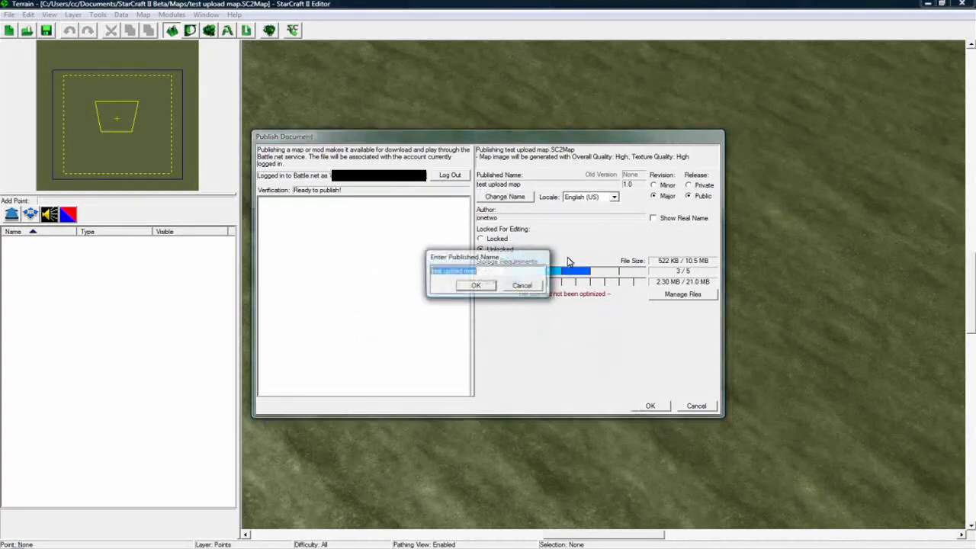
left_click(525, 286)
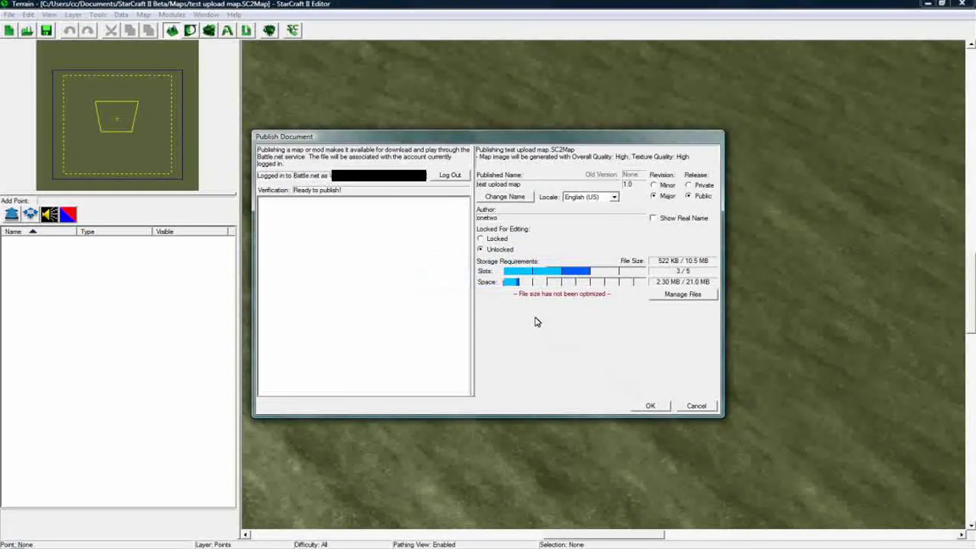
Step: Publish test upload map.SC2Map, clear the finished transfer, and close File Transfers
key("Return")
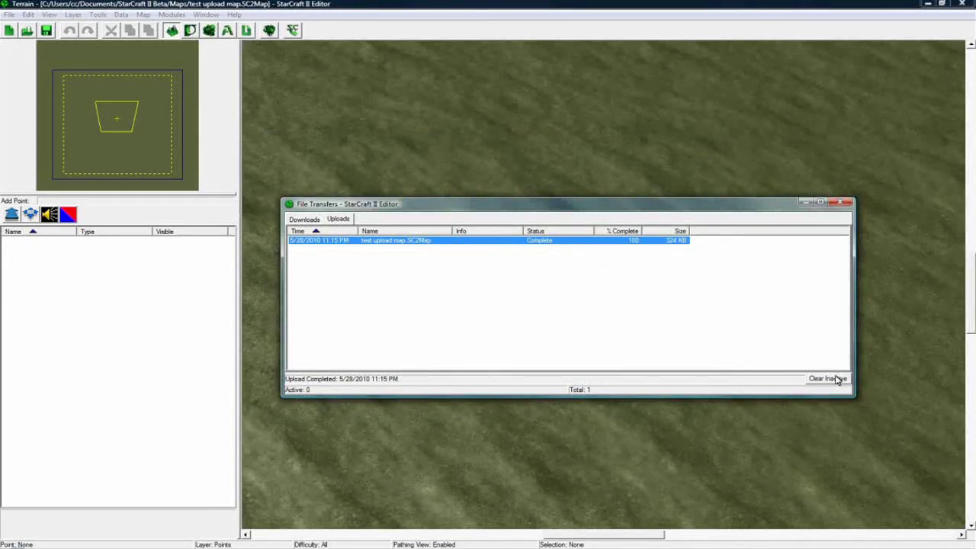
left_click(821, 380)
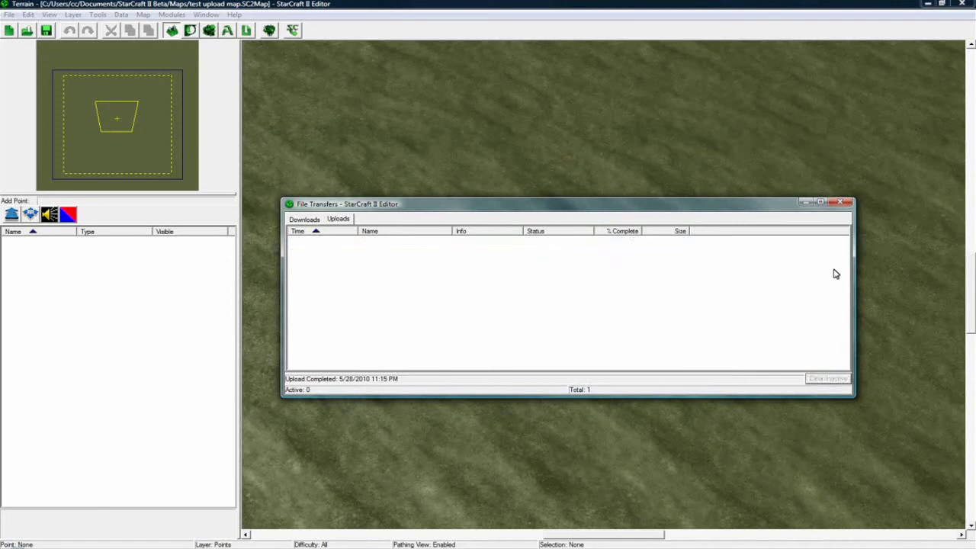
left_click(840, 204)
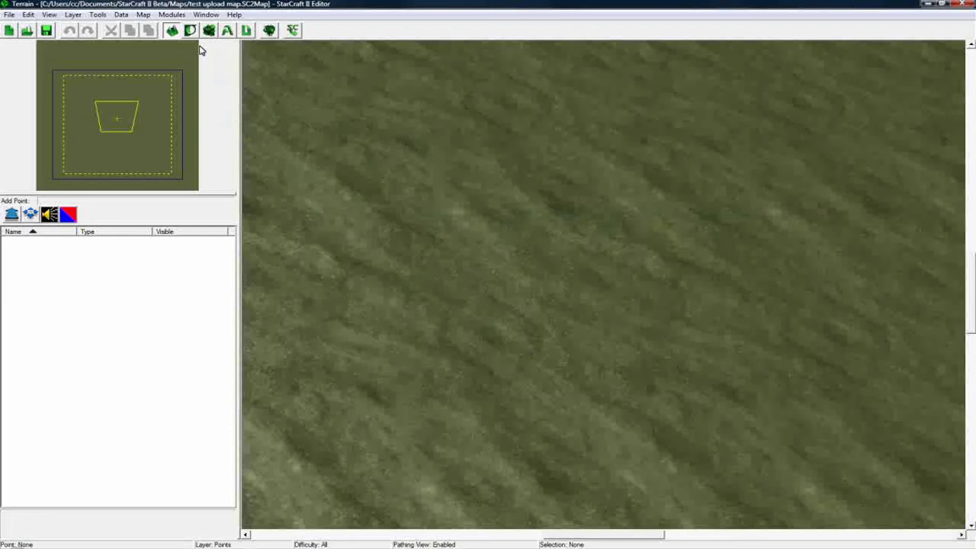
left_click(145, 15)
left_click(144, 15)
left_click(144, 15)
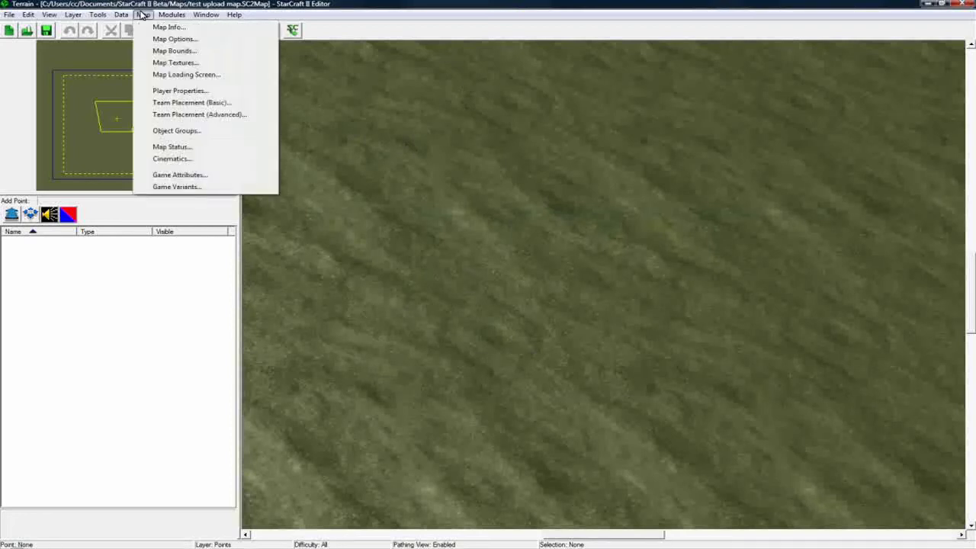
left_click(229, 90)
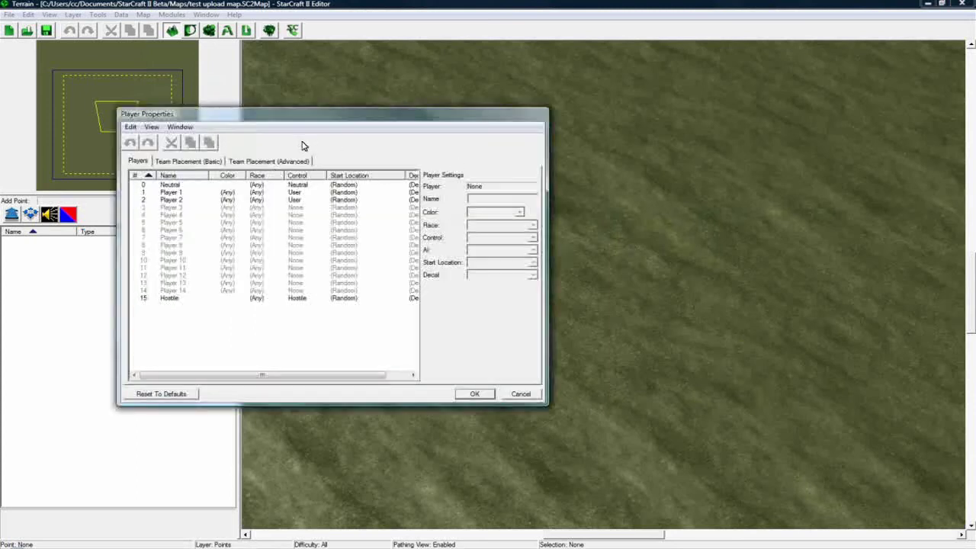
left_click(284, 161)
left_click(202, 162)
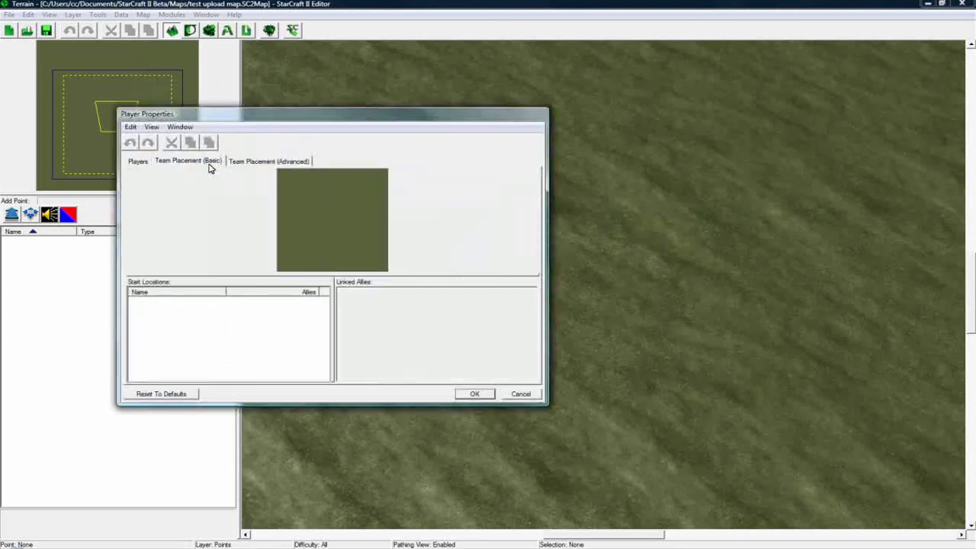
left_click(515, 394)
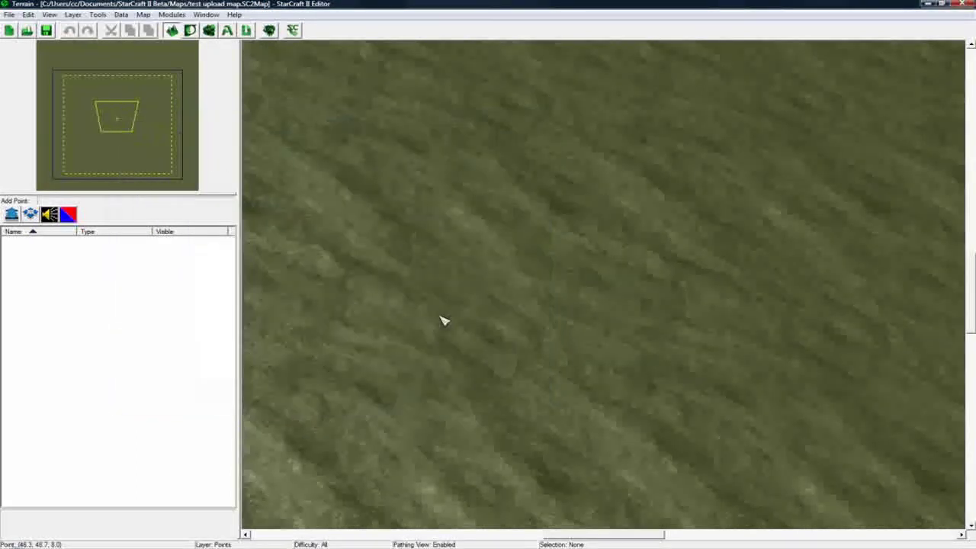
left_click(144, 15)
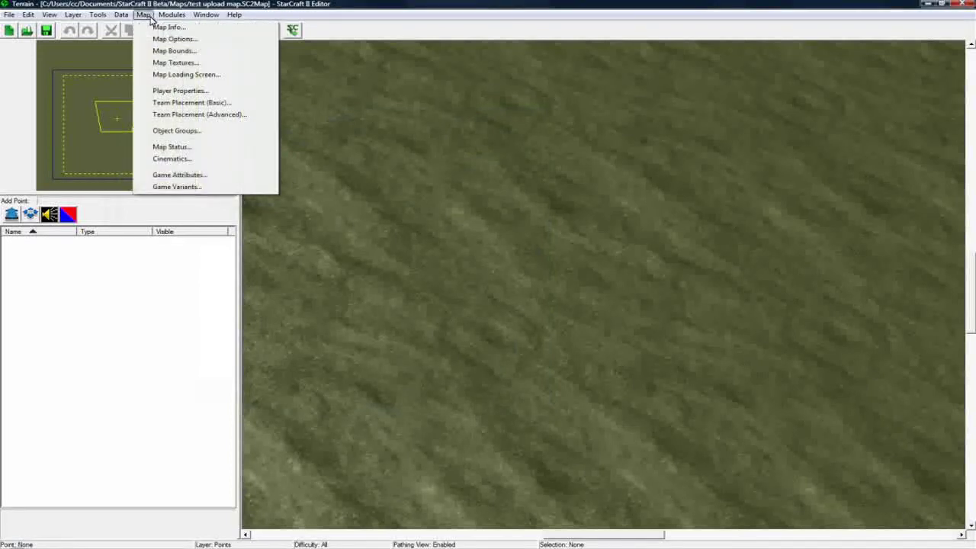
left_click(183, 186)
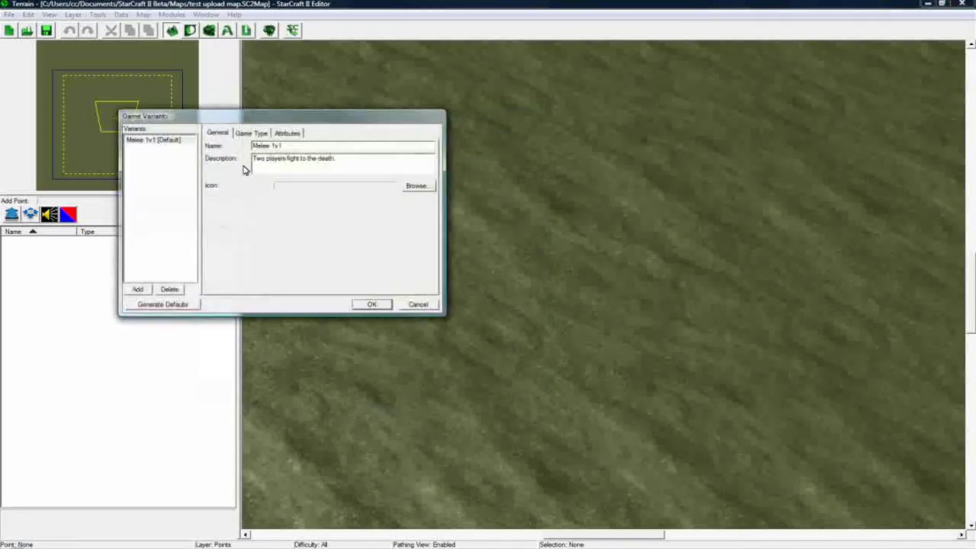
left_click(419, 304)
middle_click_drag(353, 224, 605, 257)
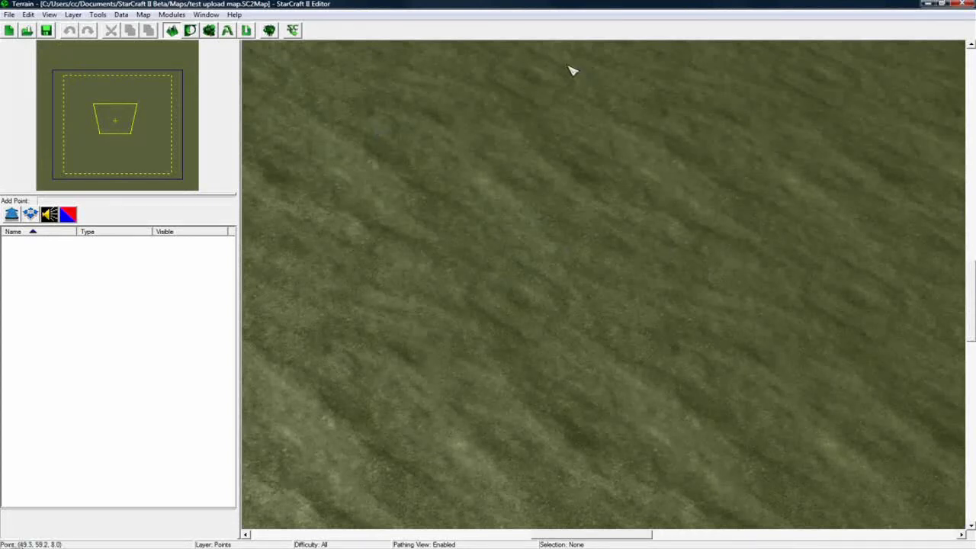
Step: In the StarCraft II client, go to Multi Player > Create a Game to find test upload map
left_click(969, 4)
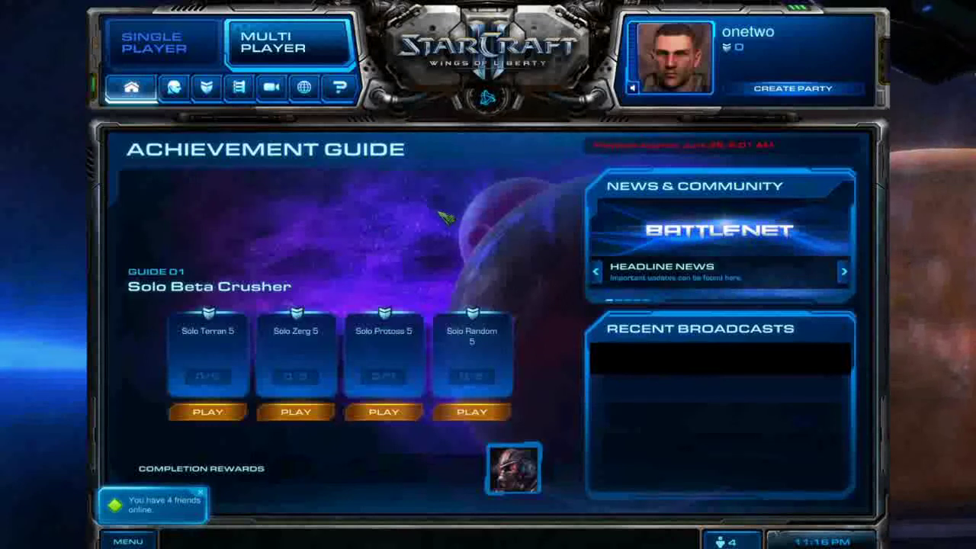
left_click(326, 38)
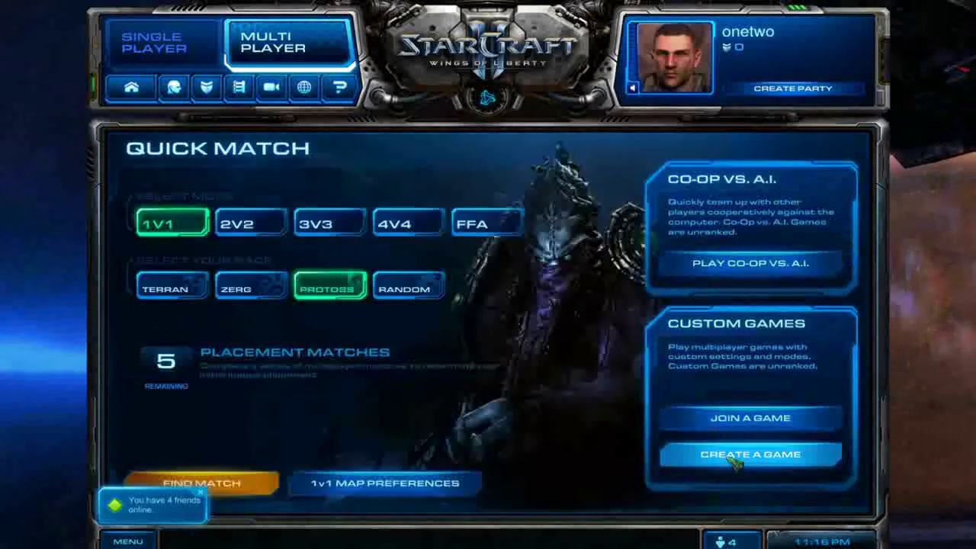
left_click(737, 456)
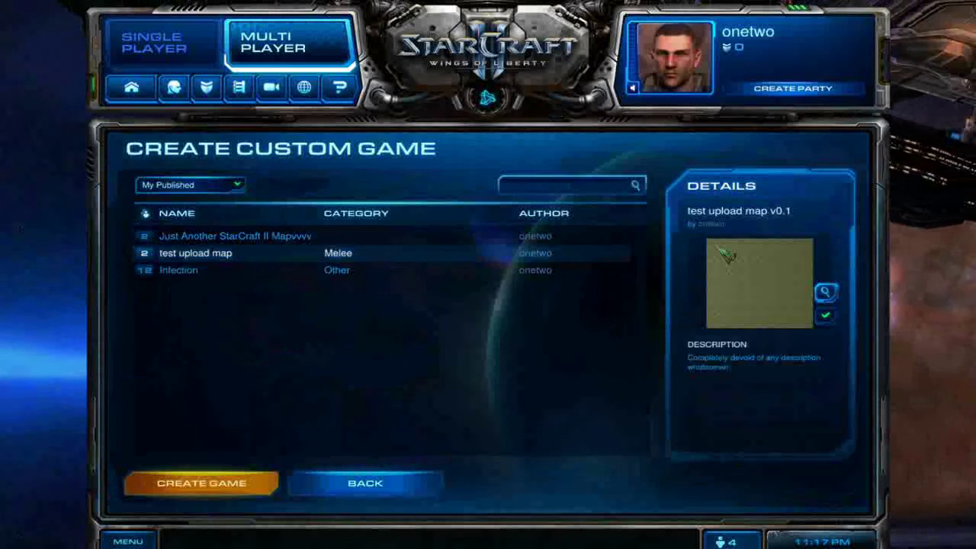
Step: Create a game lobby with the test upload map, keeping the Melee category
left_click(231, 485)
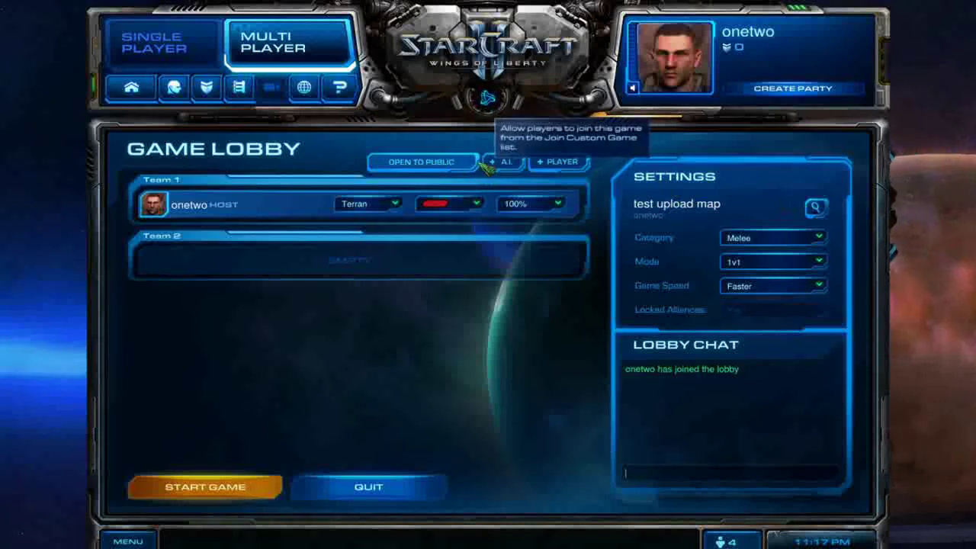
left_click(758, 239)
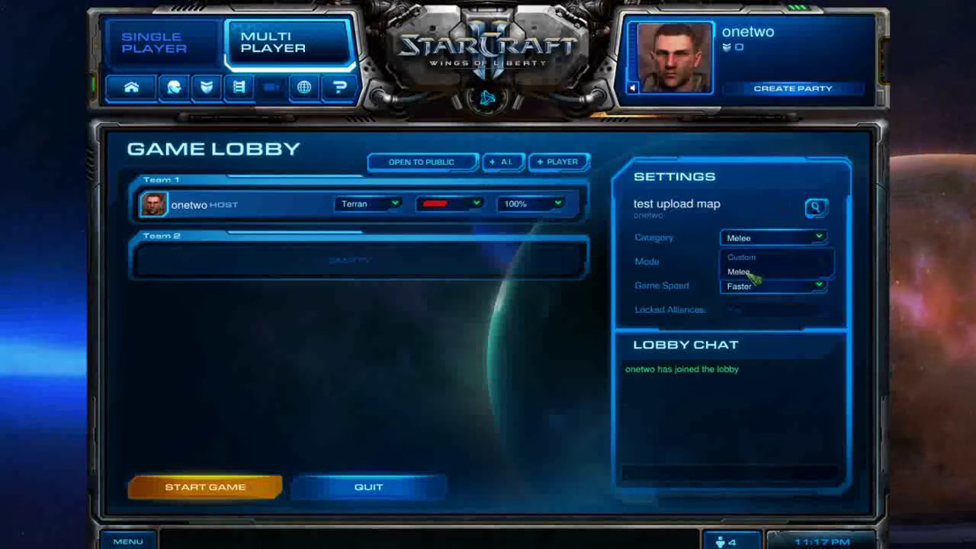
left_click(740, 272)
Step: Switch the lobby's game category to Custom, then back to Melee
left_click(757, 238)
left_click(744, 257)
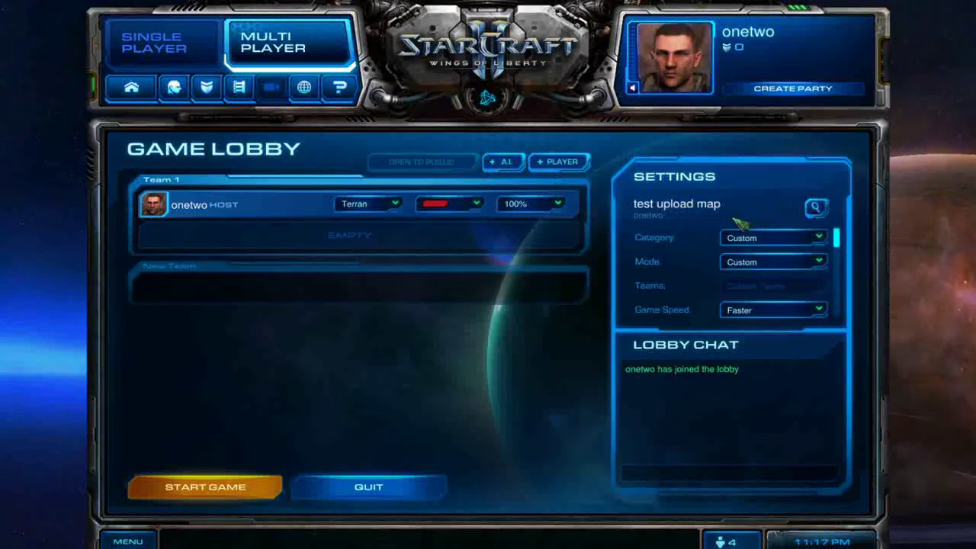
left_click(751, 239)
left_click(755, 276)
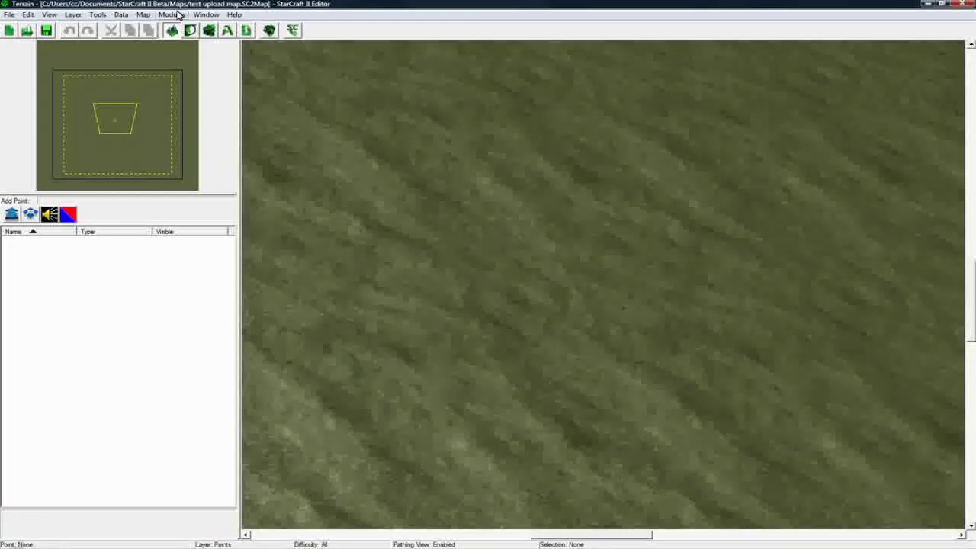
left_click(144, 14)
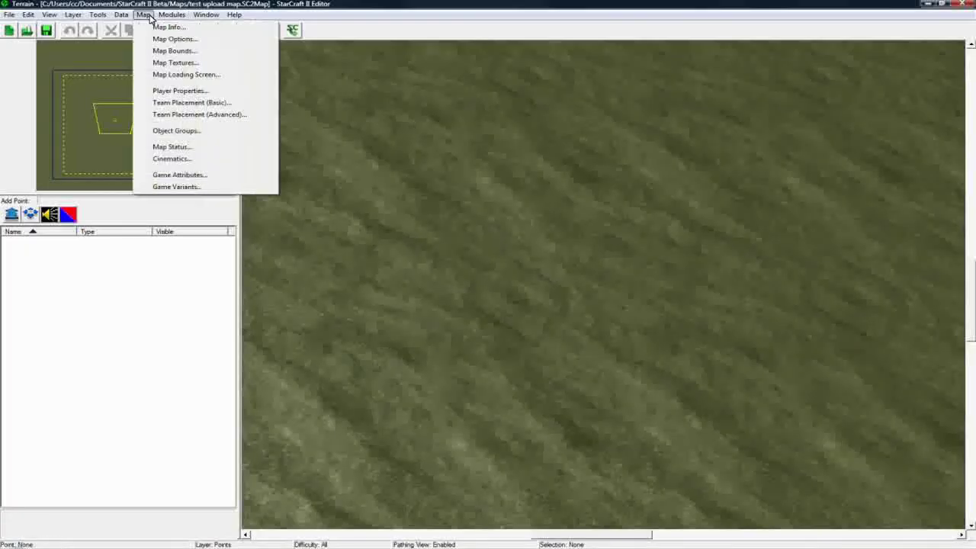
left_click(176, 187)
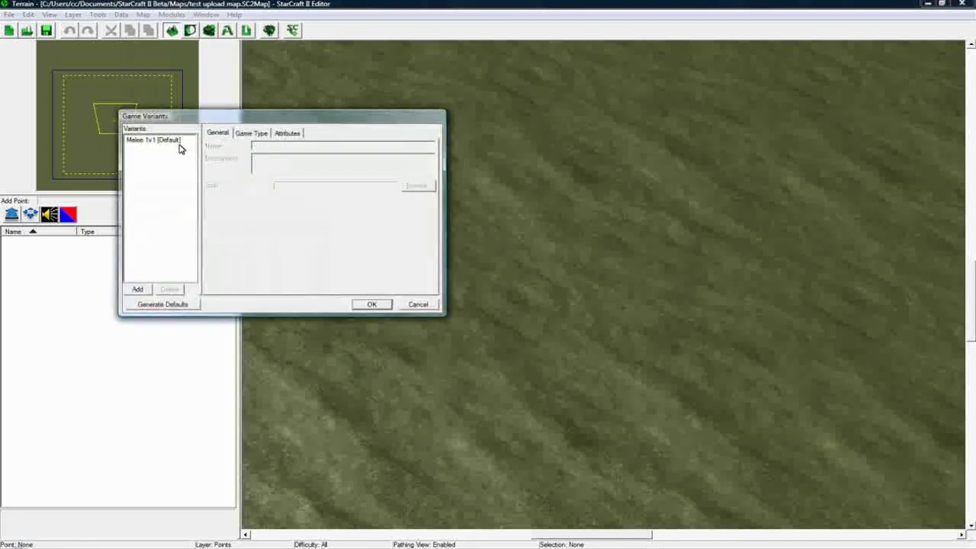
left_click(138, 289)
left_click(246, 134)
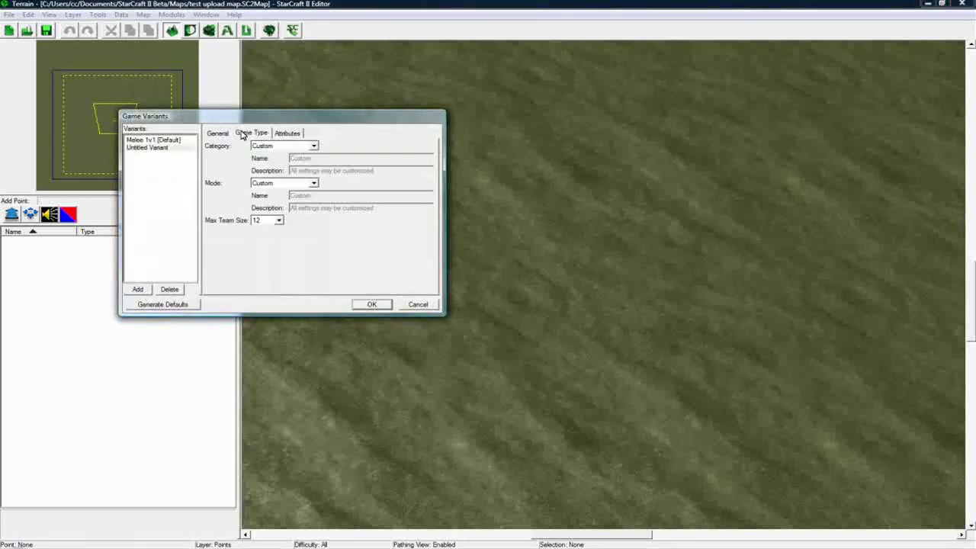
left_click(220, 135)
left_click(262, 135)
left_click(289, 146)
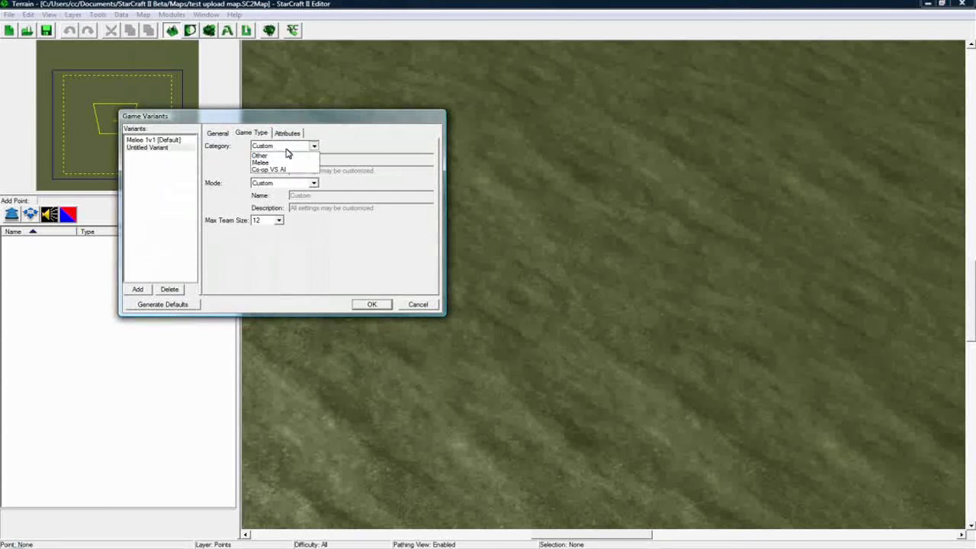
left_click(271, 171)
left_click(276, 184)
left_click(276, 186)
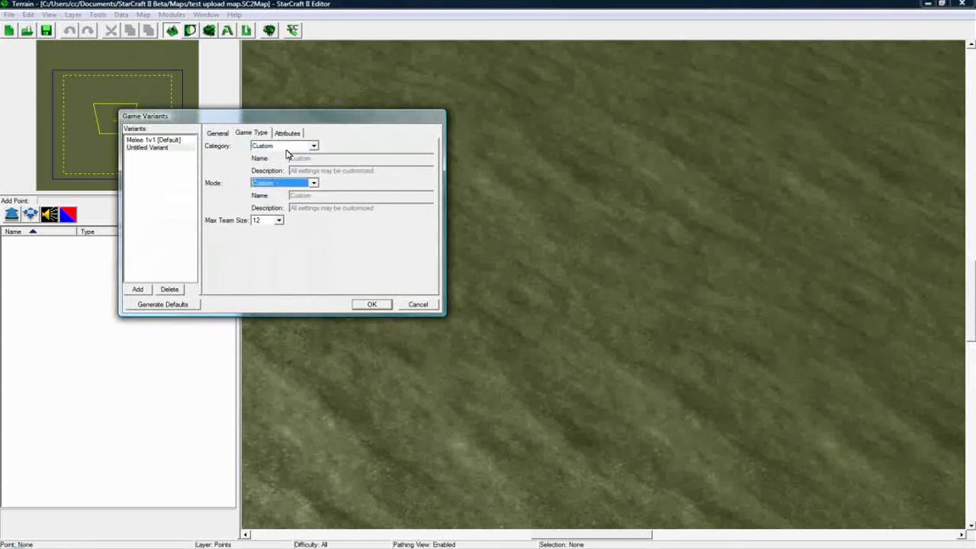
left_click(419, 305)
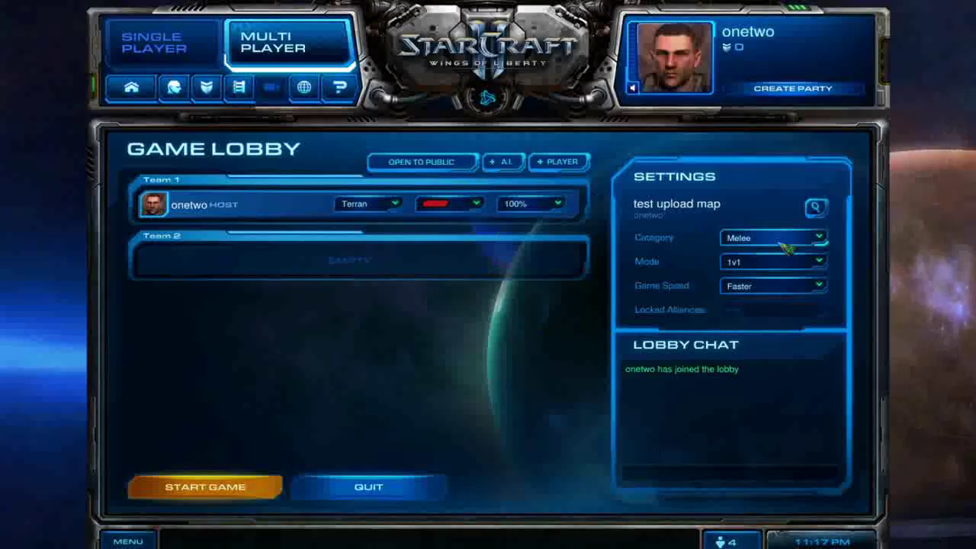
Step: Keep the Melee category, quit the hosted lobby and go to Join Custom Game
left_click(778, 240)
left_click(778, 242)
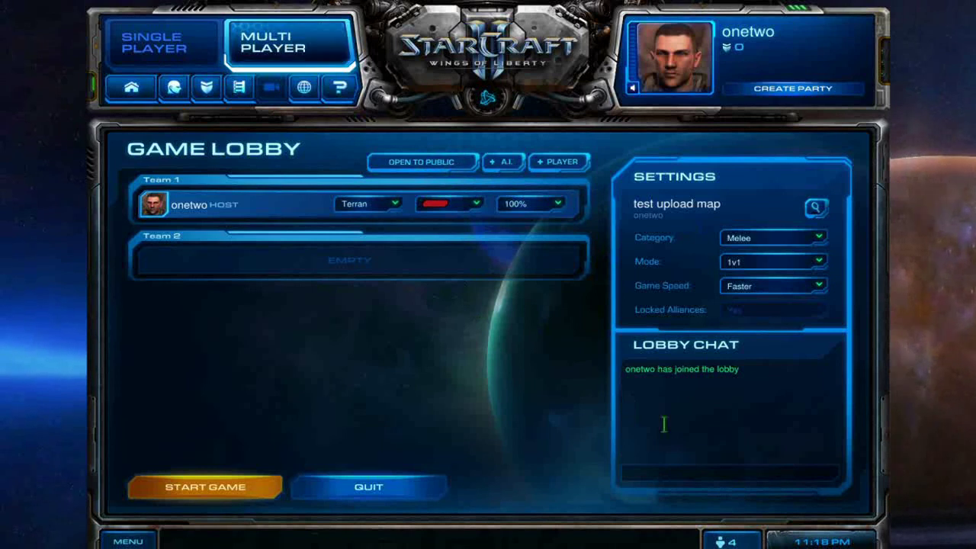
left_click(398, 492)
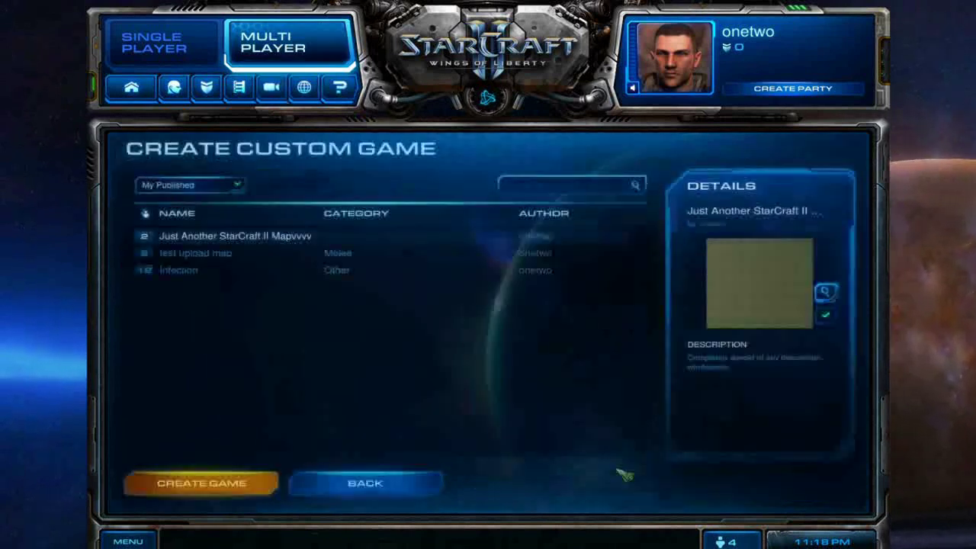
left_click(336, 492)
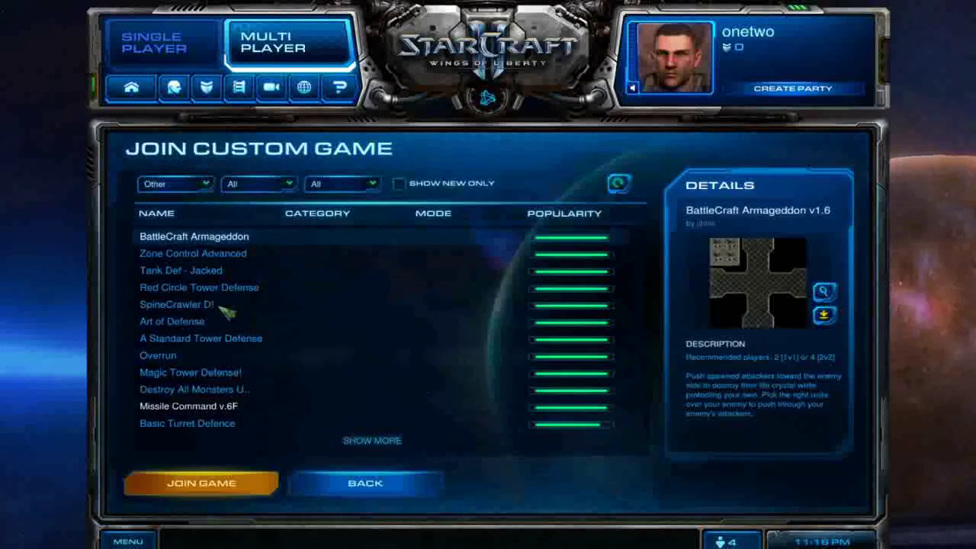
Step: Browse details of Missile Command, Magic Tower Defense!, Destroy All Monsters, Overrun and SpineCrawler D!
left_click(228, 408)
left_click(236, 373)
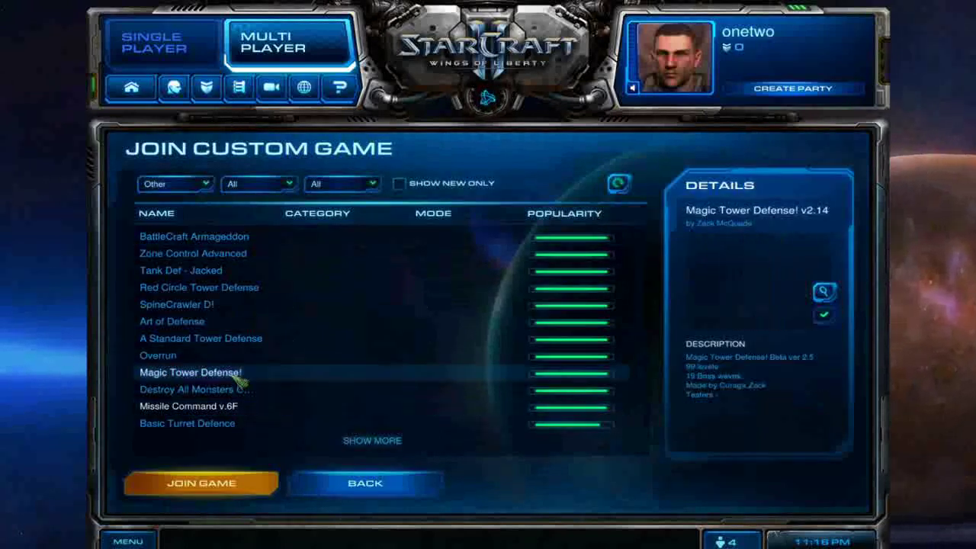
left_click(230, 390)
left_click(231, 357)
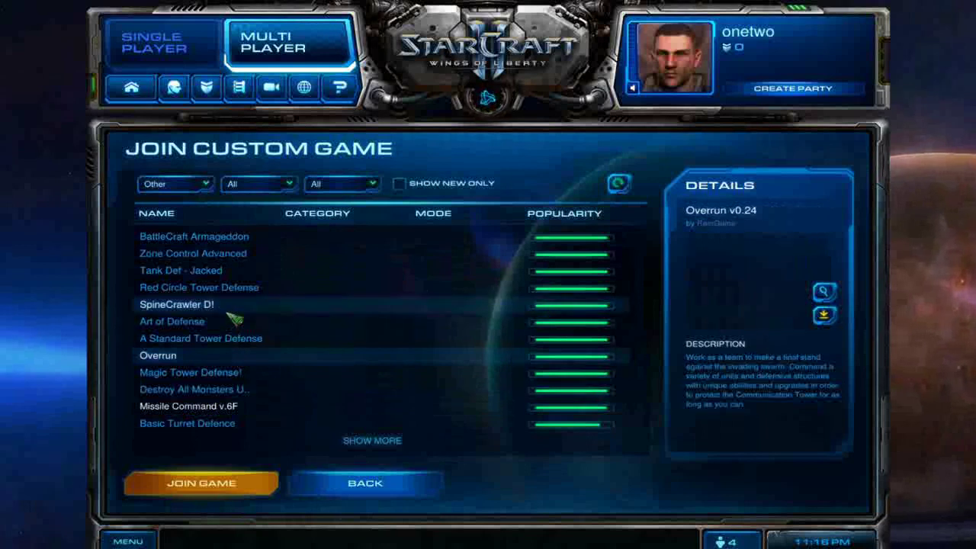
left_click(231, 308)
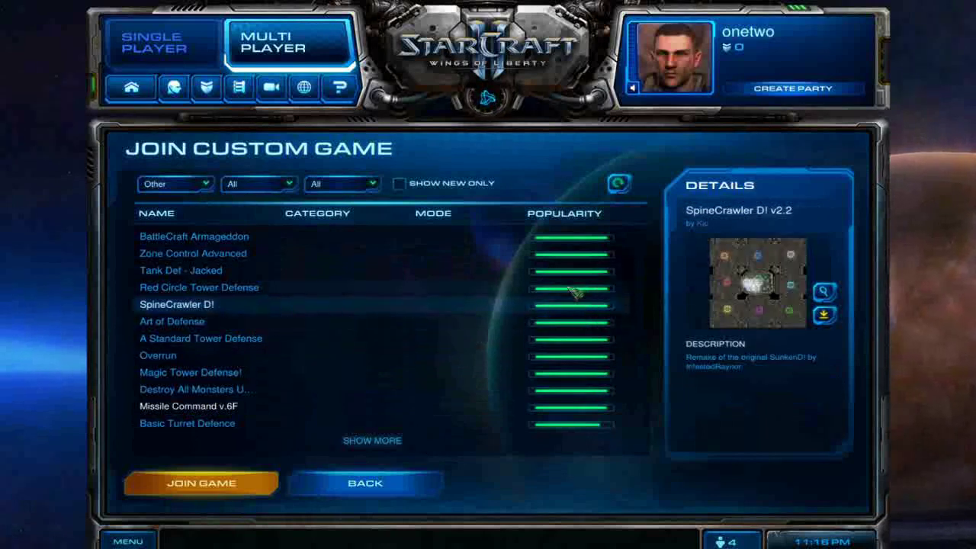
mouse_move(566, 242)
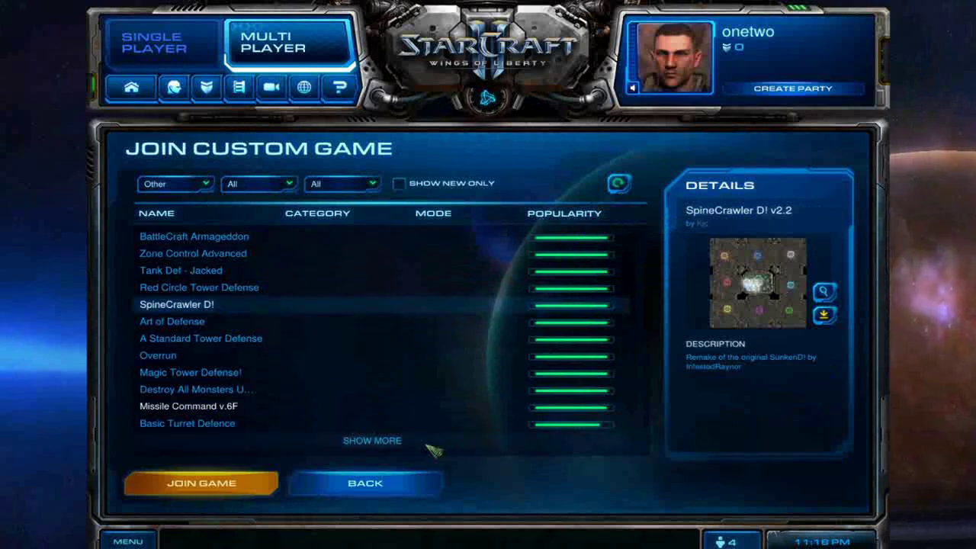
scroll(431, 427, "down", 4)
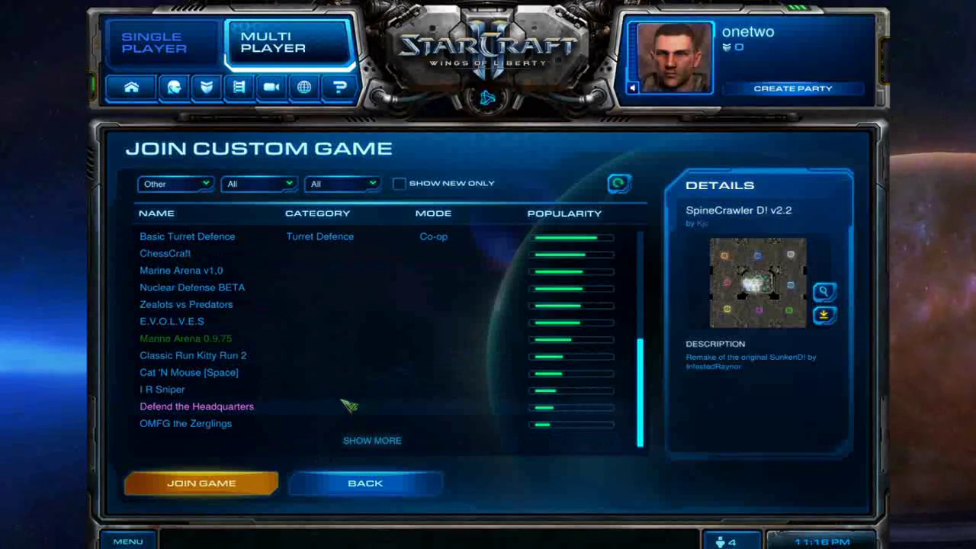
scroll(385, 377, "up", 4)
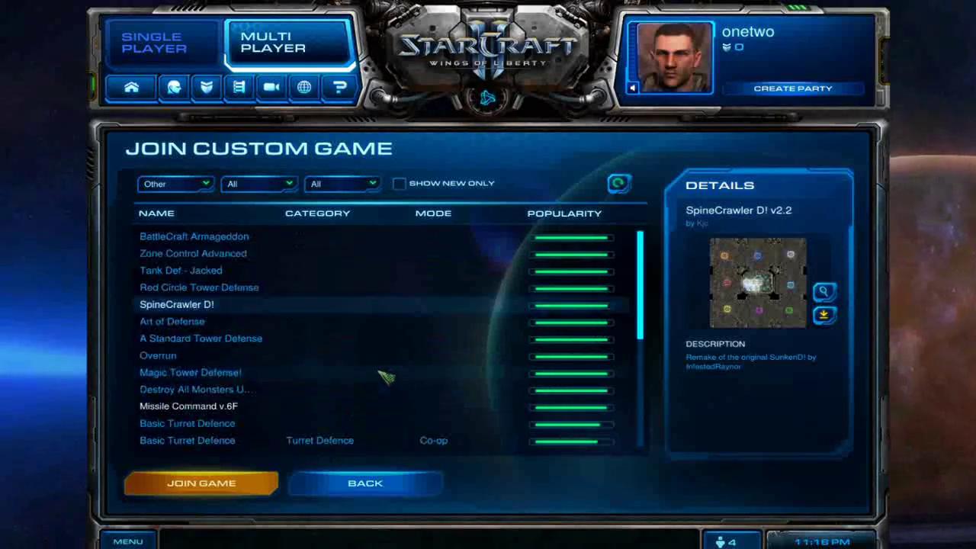